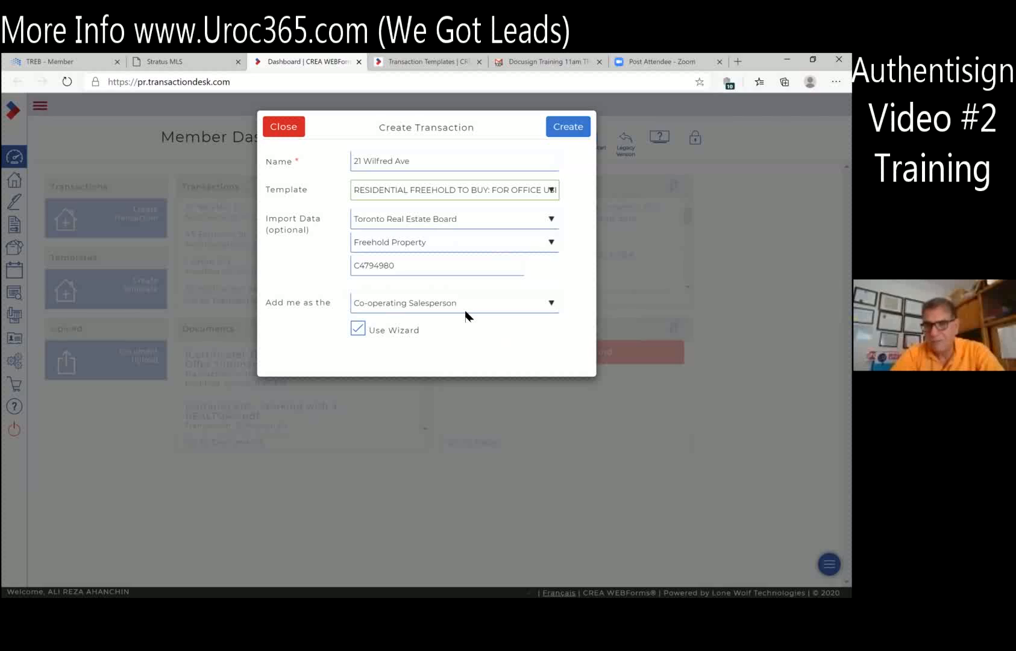
{"action": "left_click", "coordinate": [570, 130]}
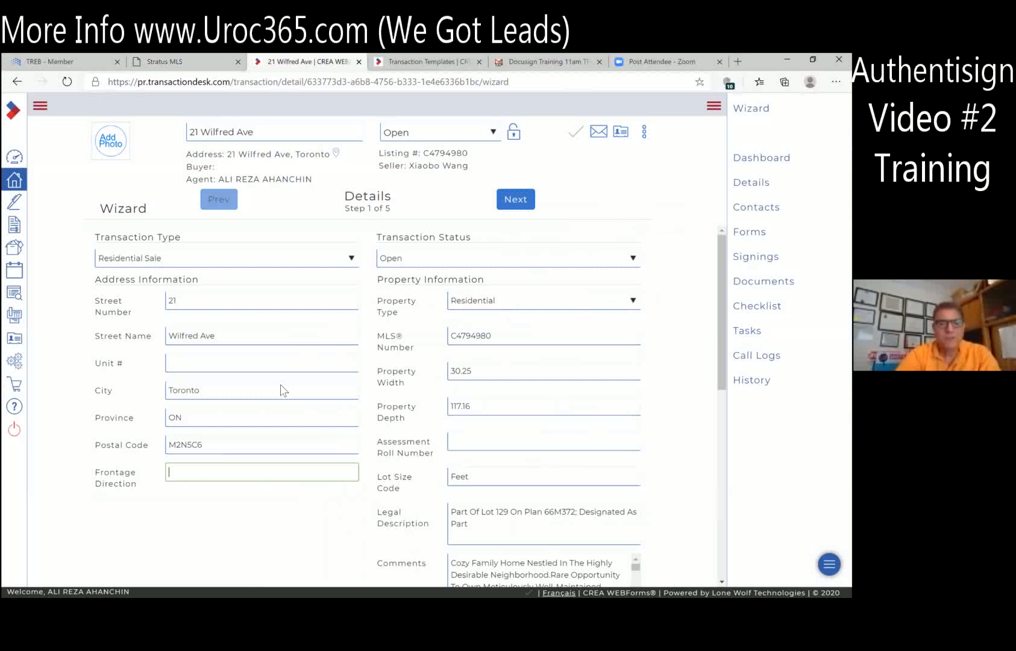
{"action": "type", "text": "East"}
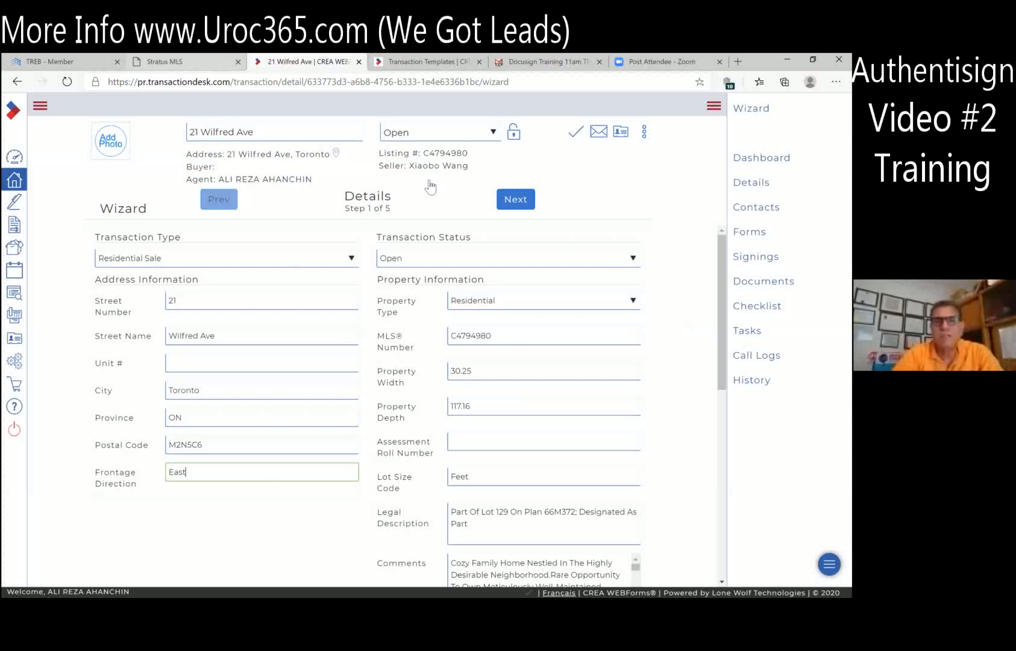
{"action": "key", "text": "ctrl+shift+Tab"}
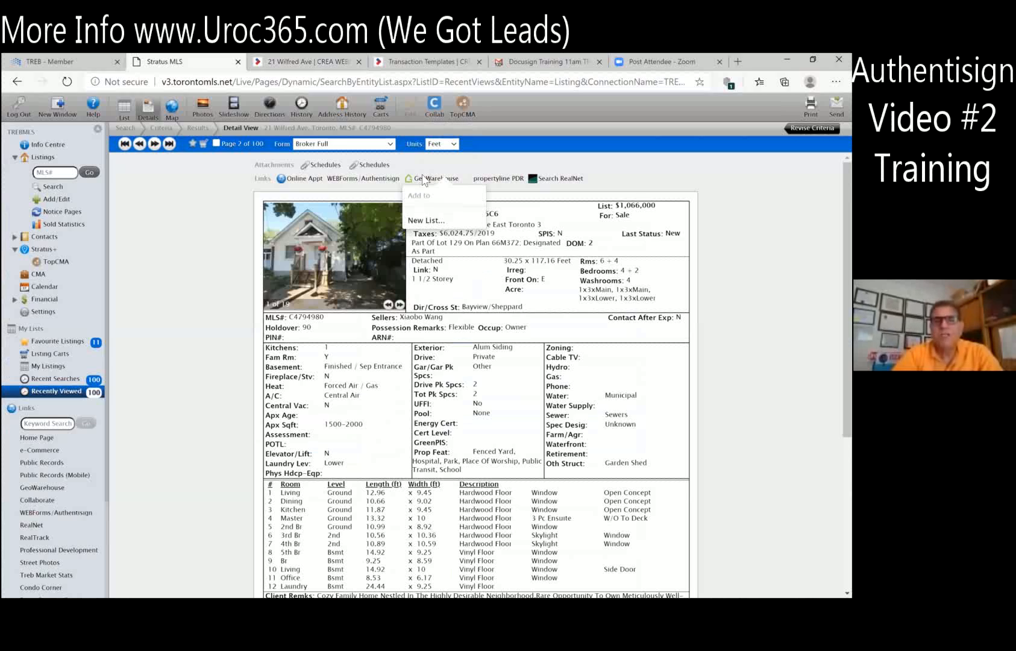
{"action": "left_click", "coordinate": [424, 179]}
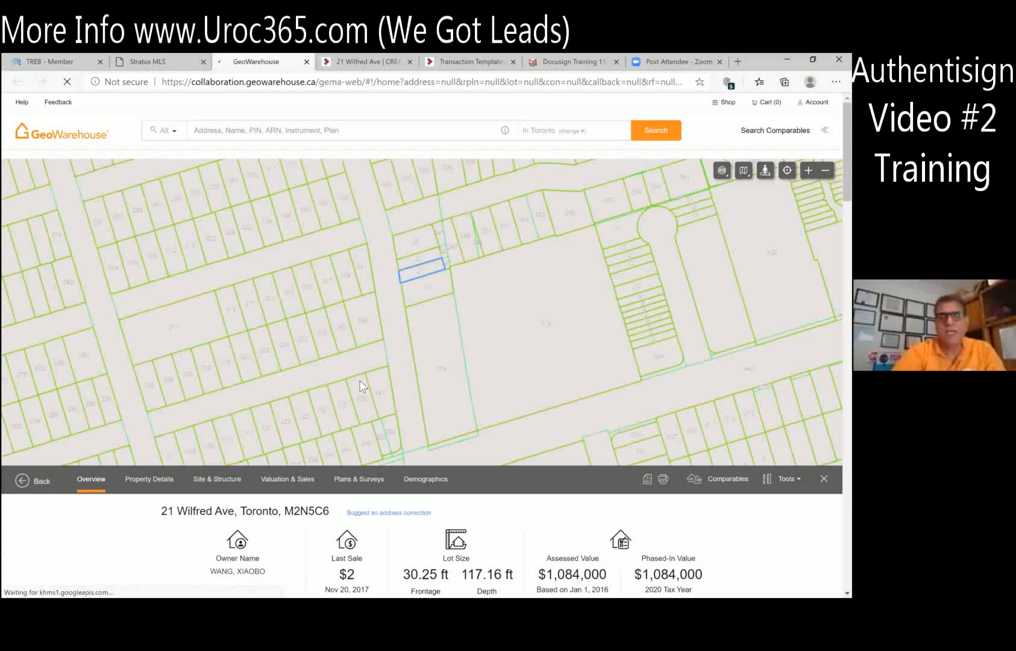
{"action": "scroll", "coordinate": [393, 333], "scroll_direction": "down", "scroll_amount": 10}
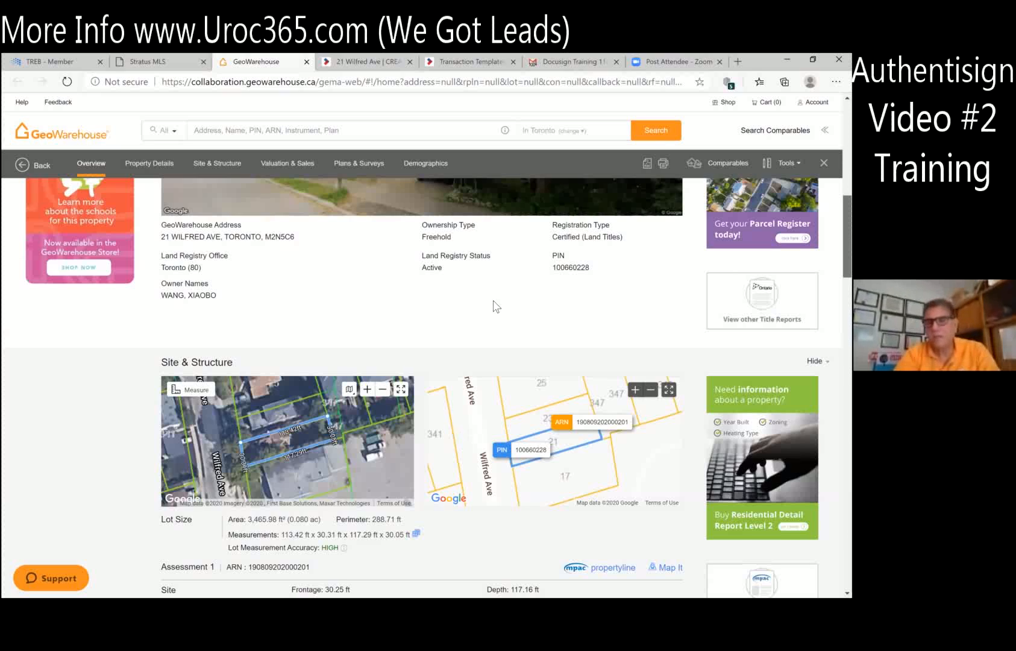
{"action": "scroll", "coordinate": [493, 306], "scroll_direction": "down", "scroll_amount": 1}
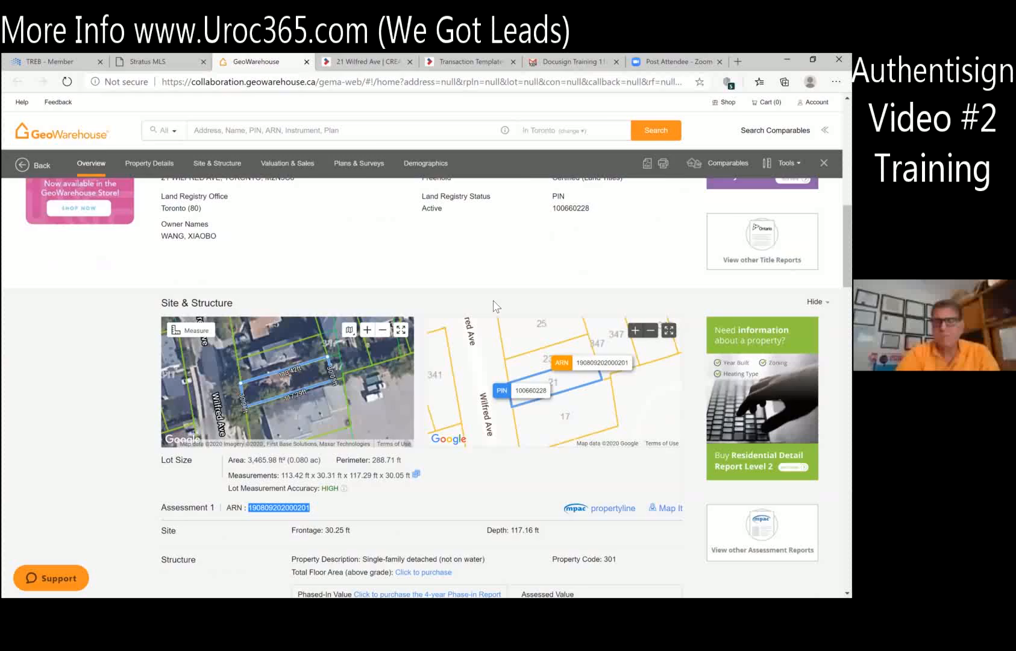
{"action": "key", "text": "ctrl+Tab"}
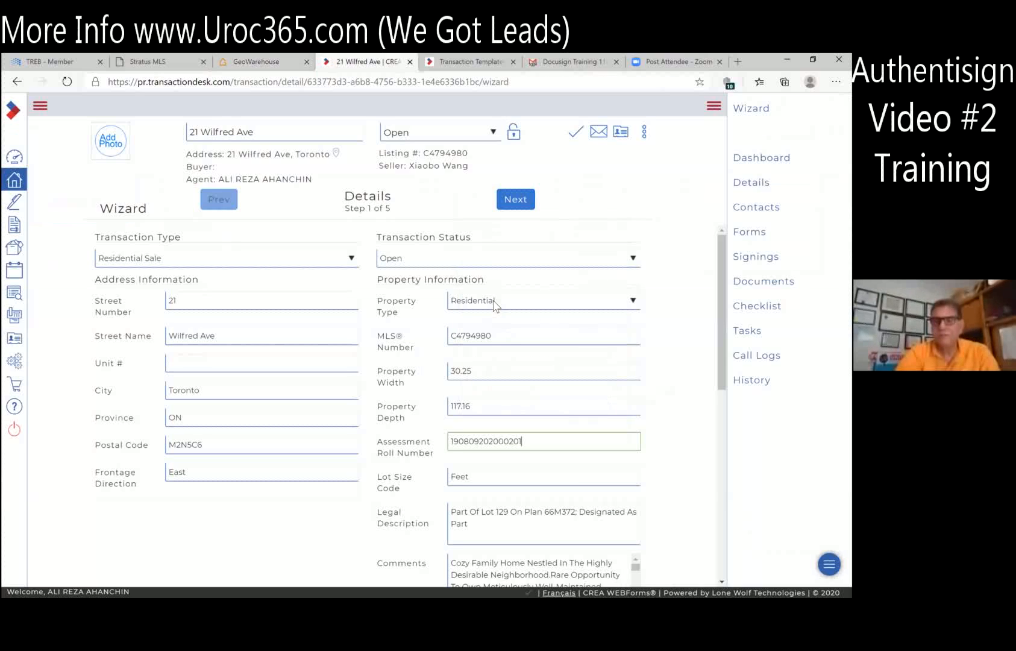
Step: Enter purchase price 1100000 and present use Single Family Residential in the Details form
{"action": "scroll", "coordinate": [410, 407], "scroll_direction": "down", "scroll_amount": 1}
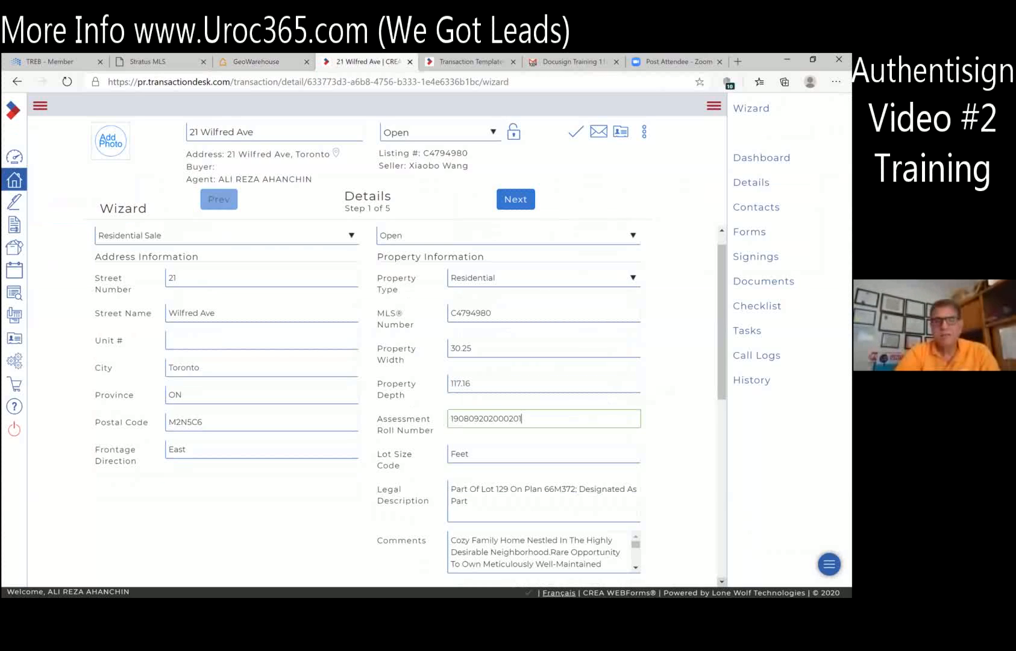
{"action": "scroll", "coordinate": [409, 407], "scroll_direction": "down", "scroll_amount": 3}
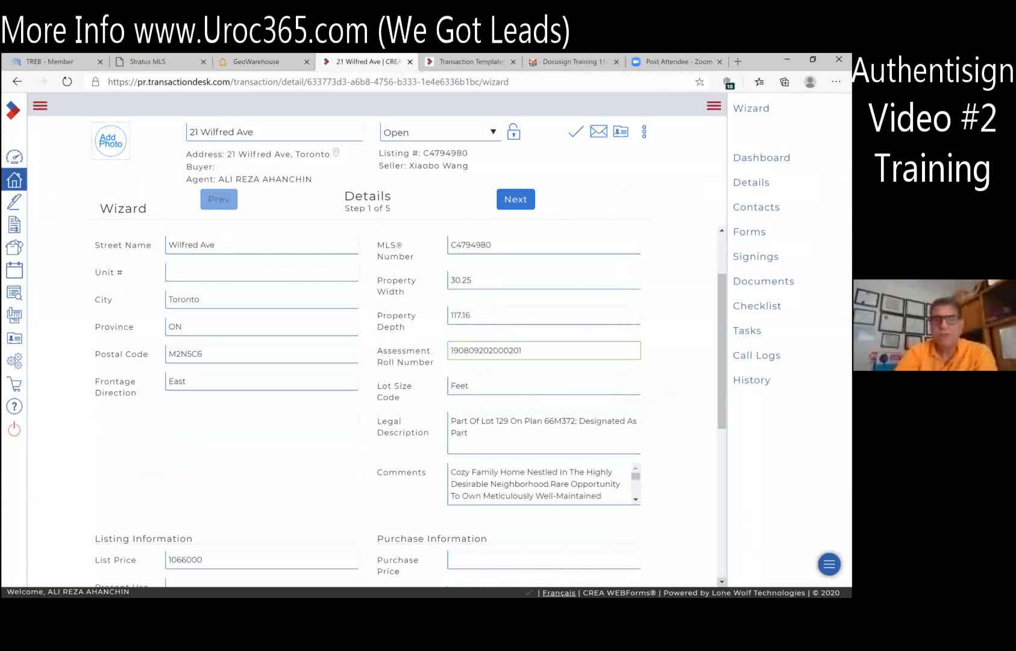
{"action": "scroll", "coordinate": [409, 406], "scroll_direction": "down", "scroll_amount": 2}
{"action": "scroll", "coordinate": [409, 407], "scroll_direction": "down", "scroll_amount": 2}
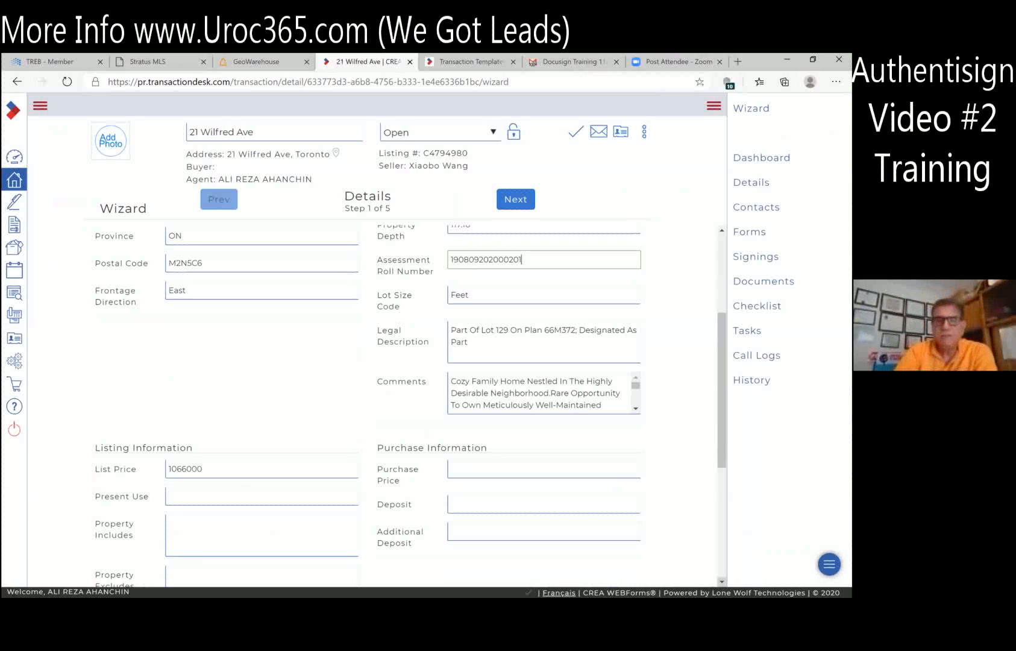
{"action": "scroll", "coordinate": [410, 407], "scroll_direction": "down", "scroll_amount": 2}
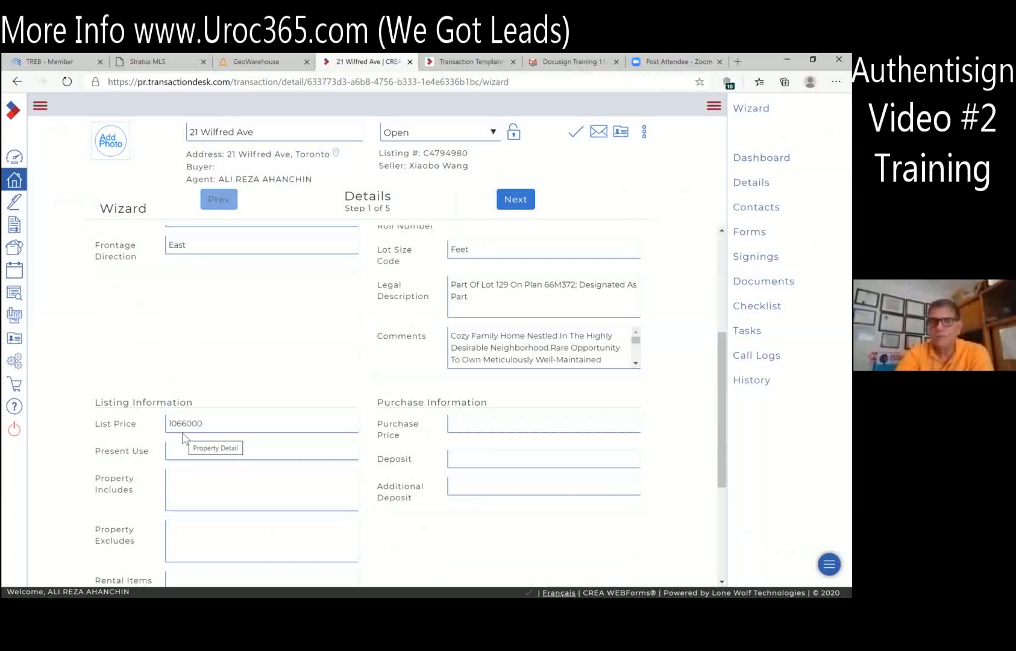
{"action": "left_click", "coordinate": [469, 426]}
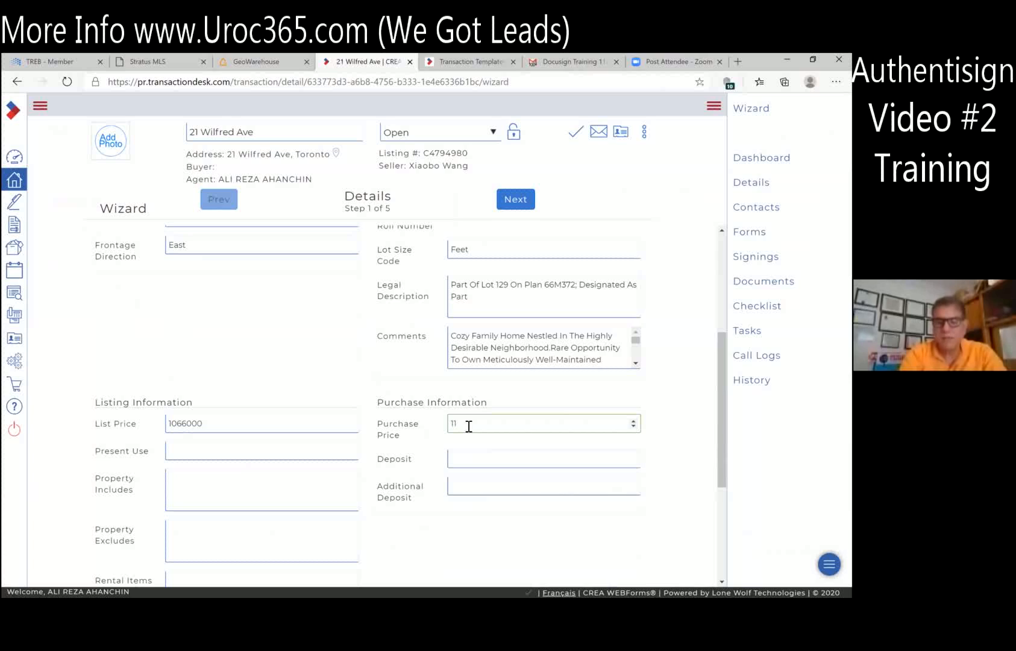
{"action": "type", "text": "1100000"}
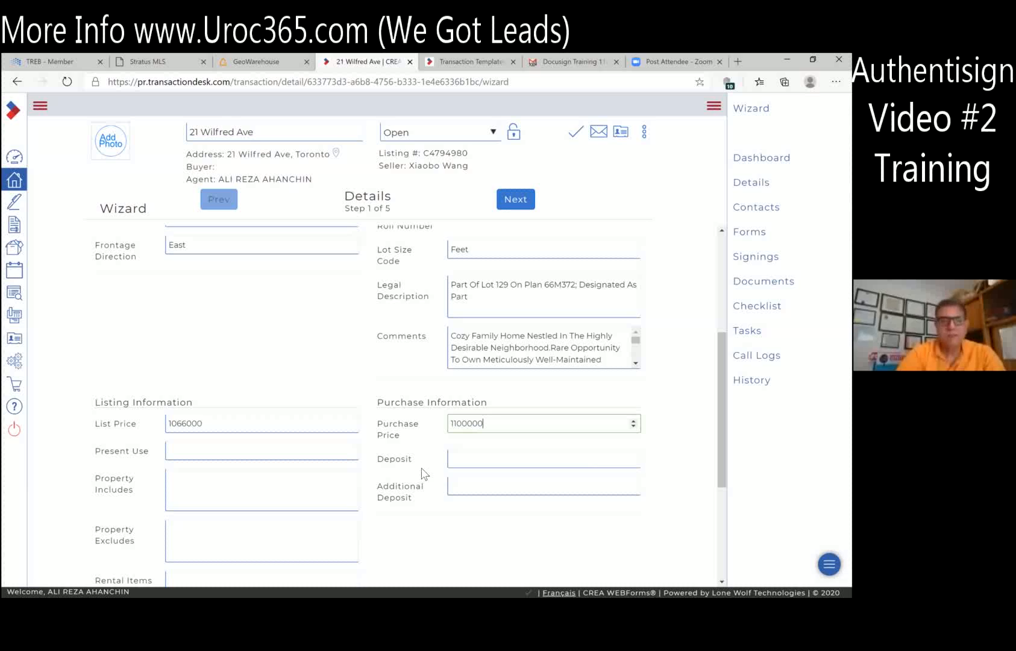
{"action": "left_click", "coordinate": [239, 454]}
{"action": "type", "text": "S"}
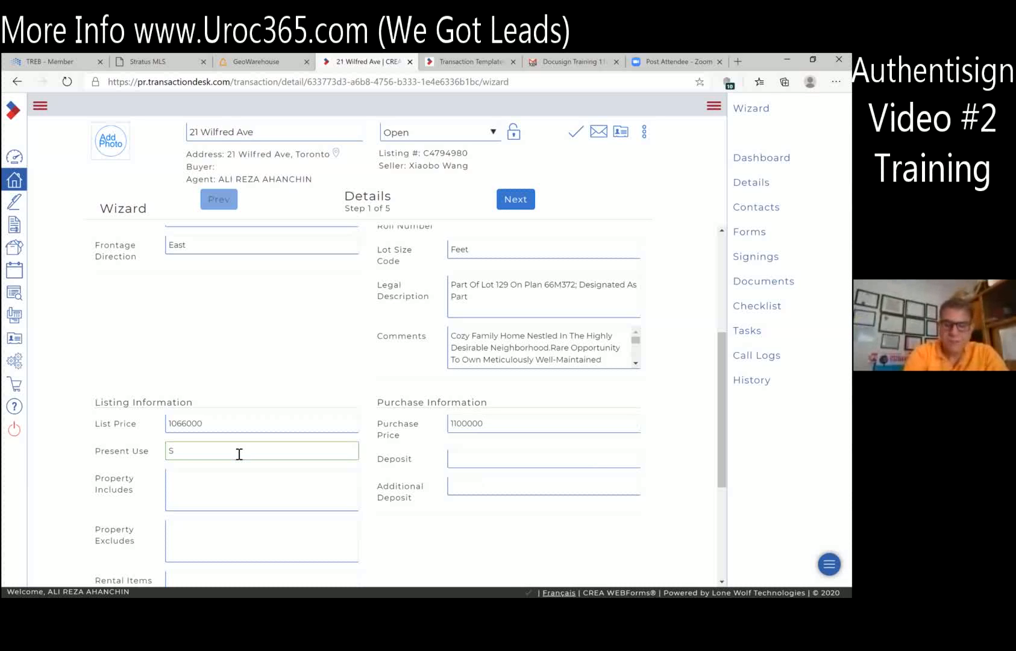
{"action": "type", "text": "ingle Family"}
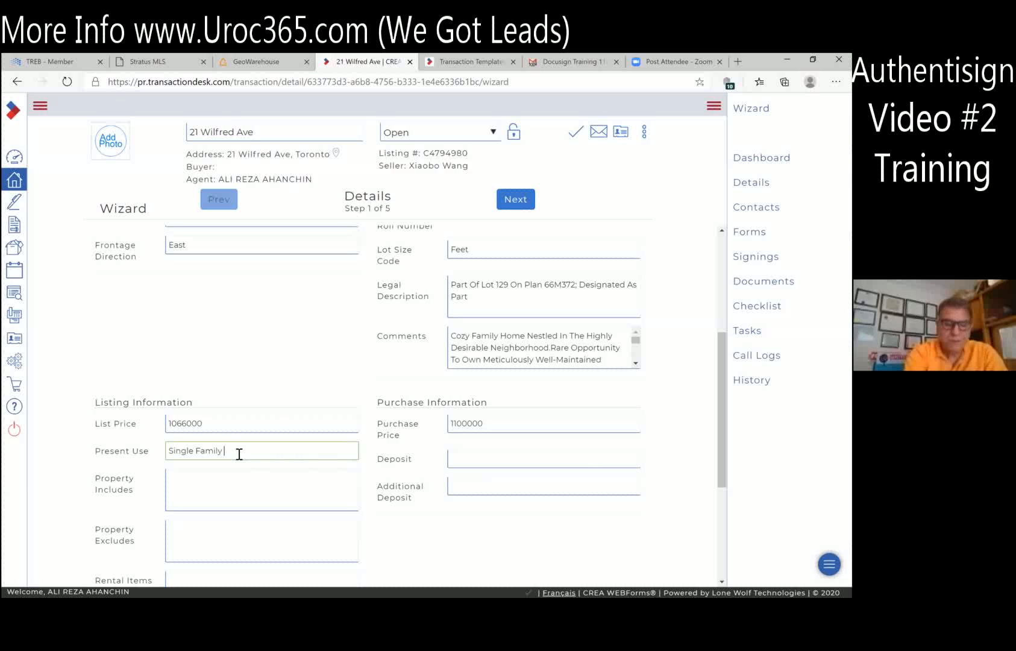
{"action": "type", "text": "Residentia"}
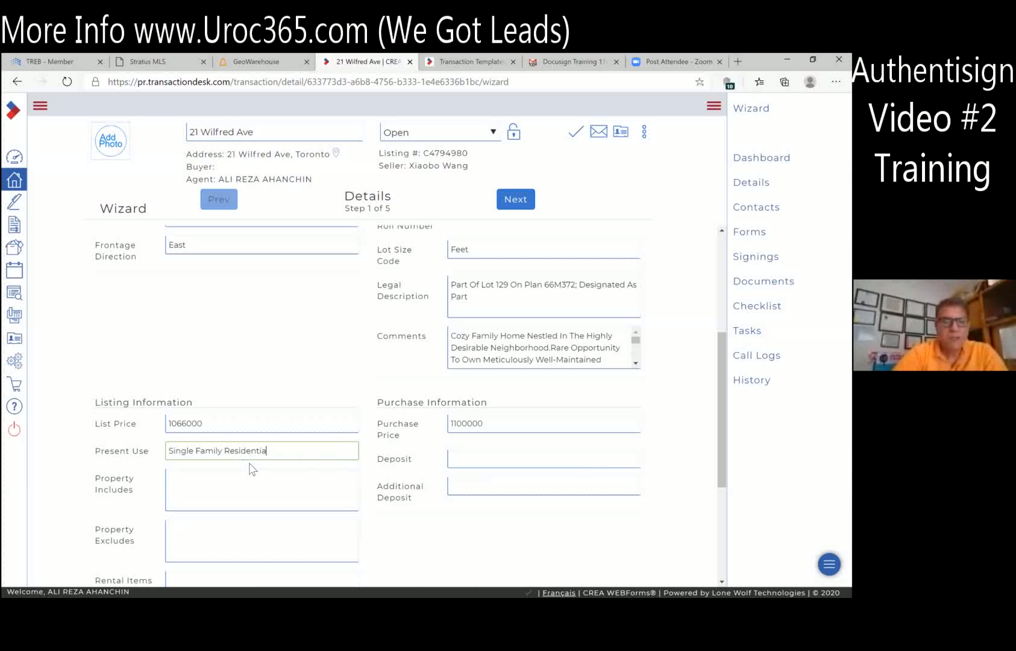
{"action": "type", "text": "l"}
{"action": "left_click", "coordinate": [221, 481]}
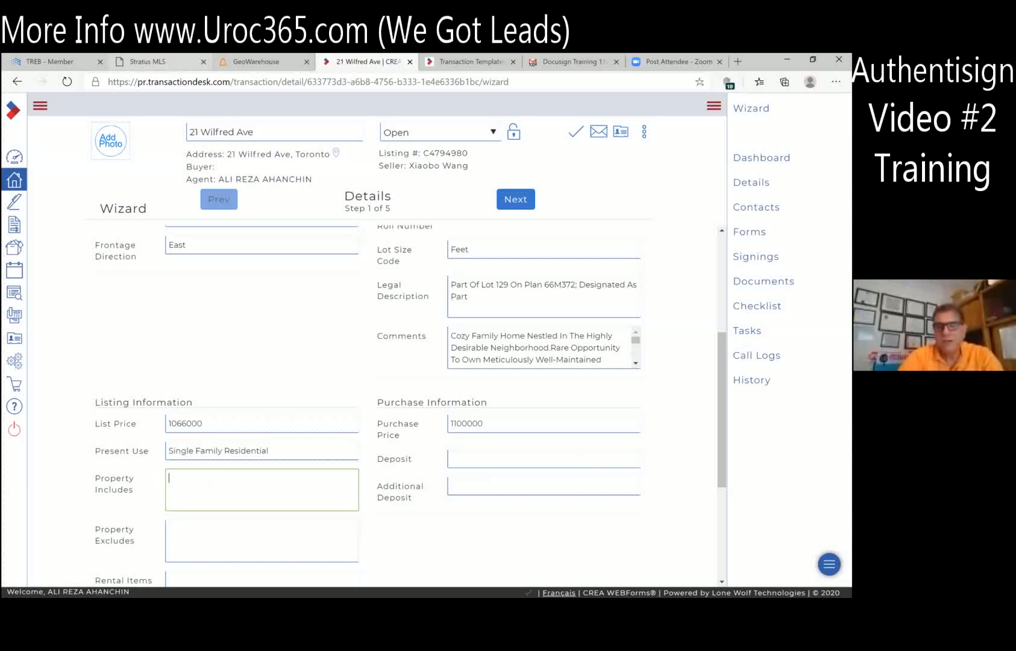
Step: Copy the Stratus MLS Extras paragraph, Stove through Garden Shed, for the Property Includes field
{"action": "left_click", "coordinate": [149, 62]}
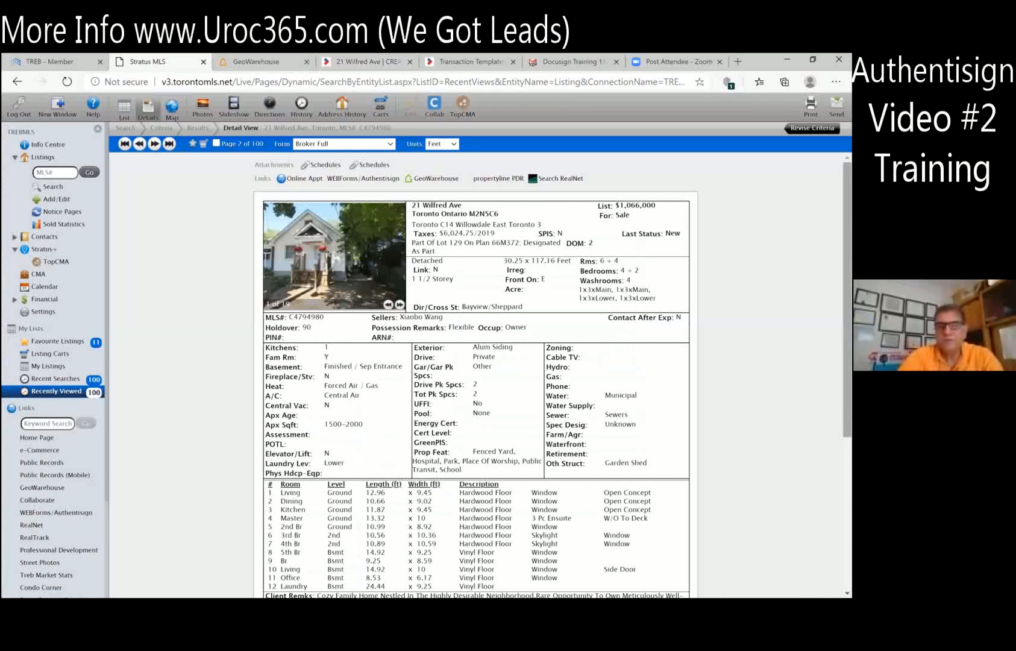
{"action": "scroll", "coordinate": [294, 428], "scroll_direction": "down", "scroll_amount": 5}
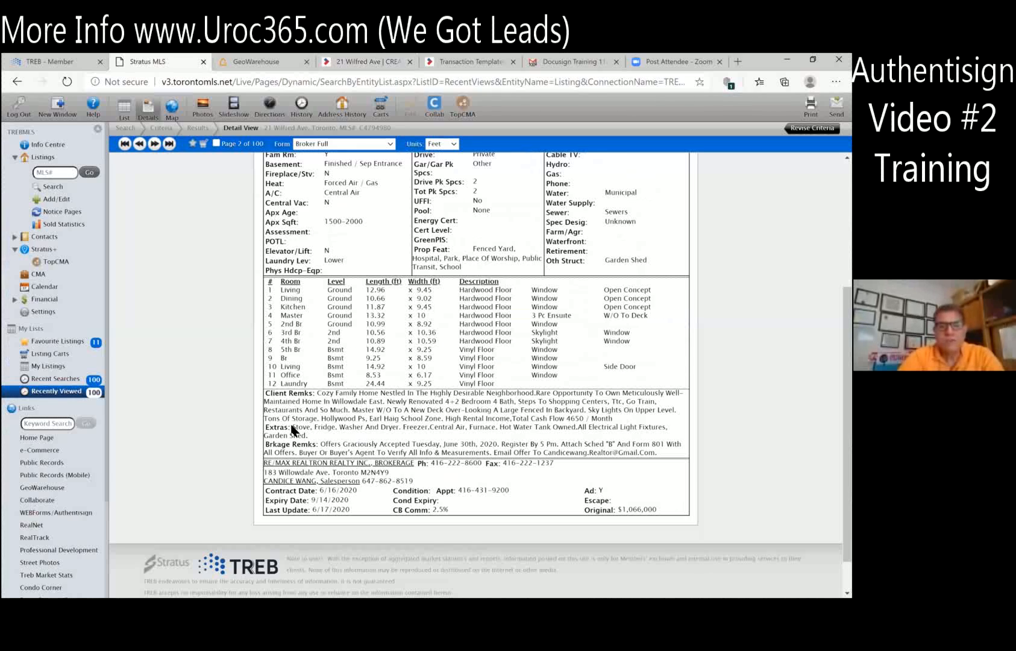
{"action": "double_click", "coordinate": [294, 427]}
{"action": "triple_click", "coordinate": [344, 436]}
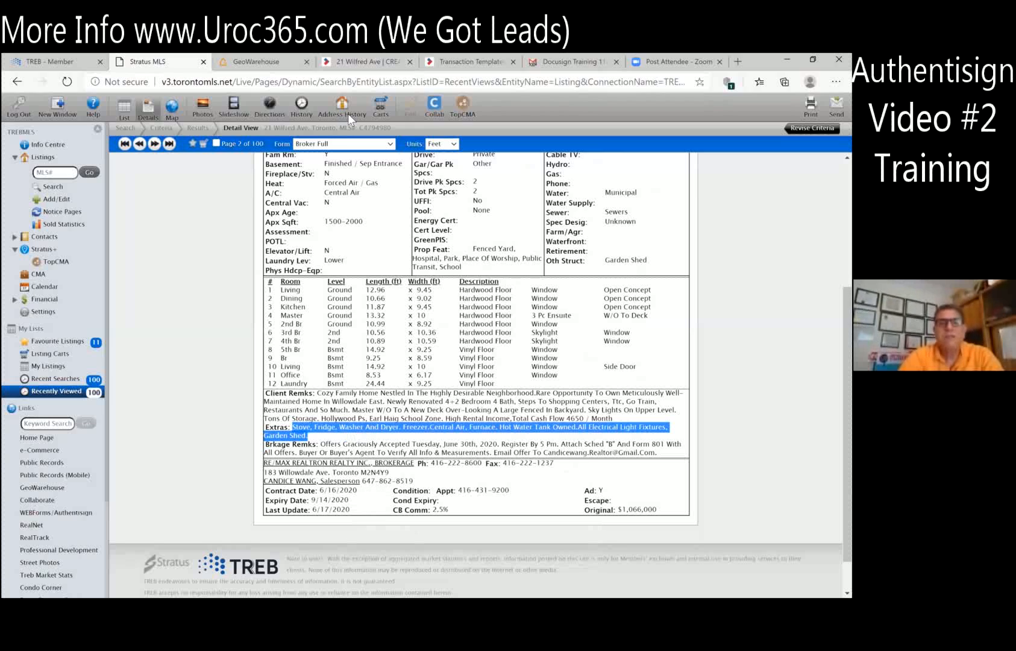
{"action": "left_click", "coordinate": [364, 62]}
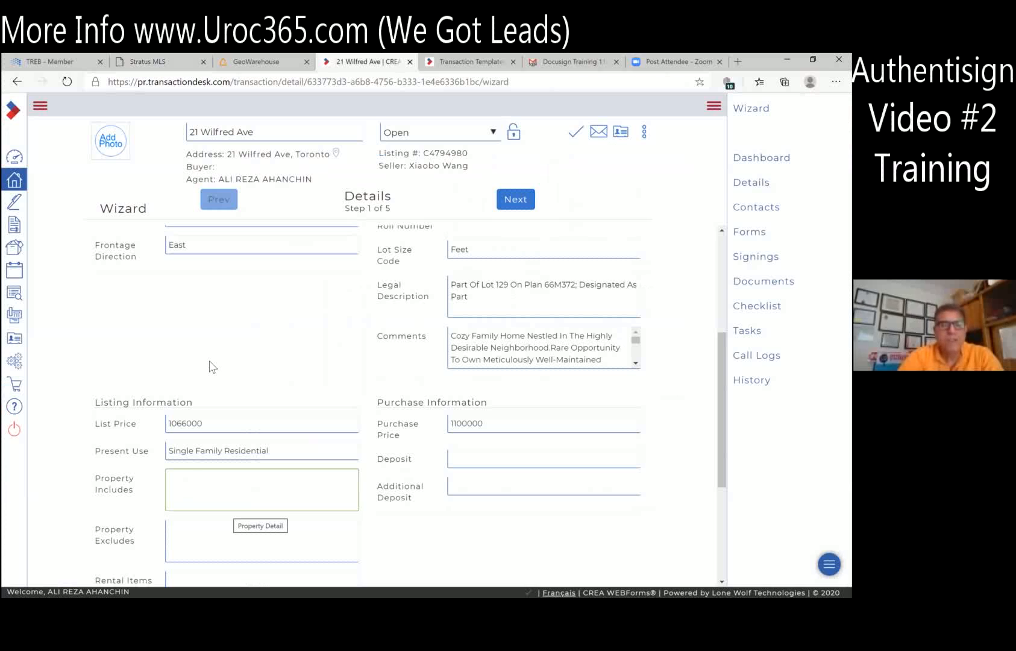
{"action": "right_click", "coordinate": [230, 346]}
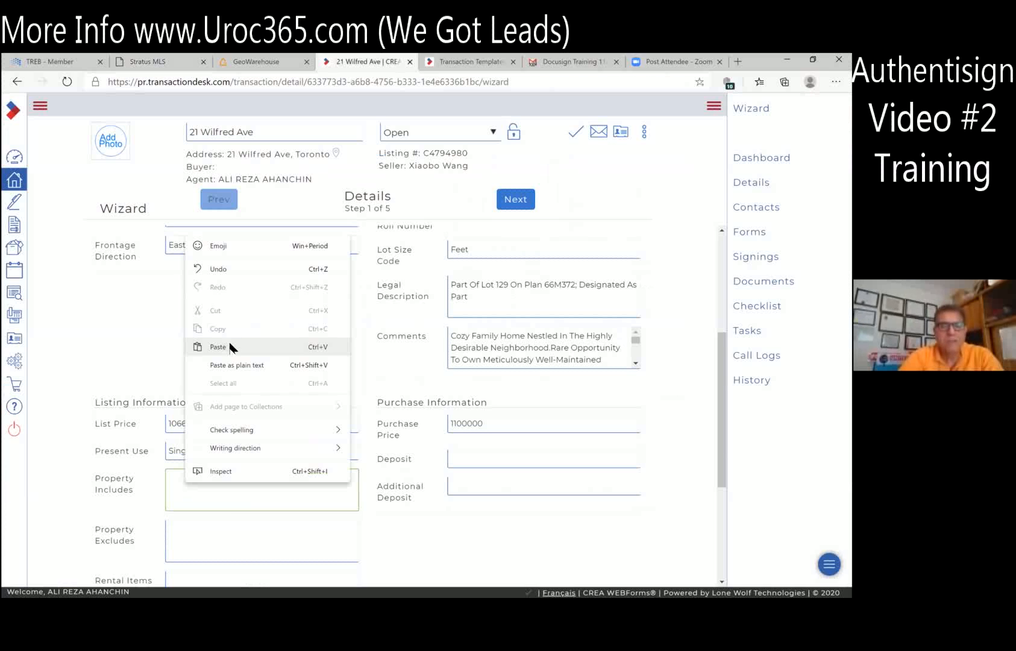
Step: Paste the copied extras into Property Includes and enter Hot Water tank as Rental Items
{"action": "key", "text": "ctrl+v"}
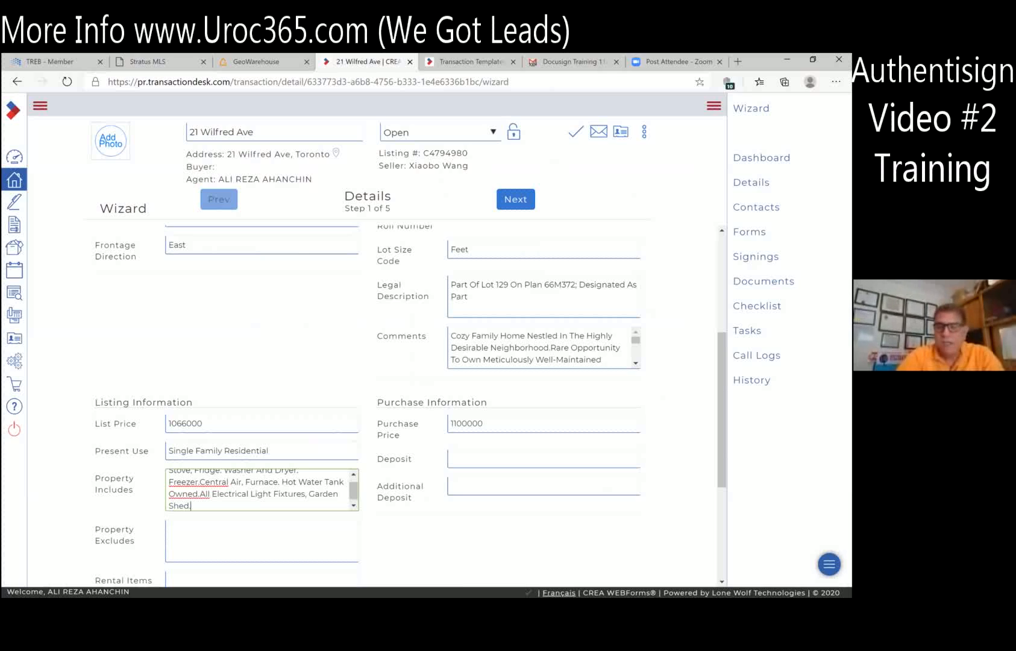
{"action": "scroll", "coordinate": [411, 406], "scroll_direction": "down", "scroll_amount": 1}
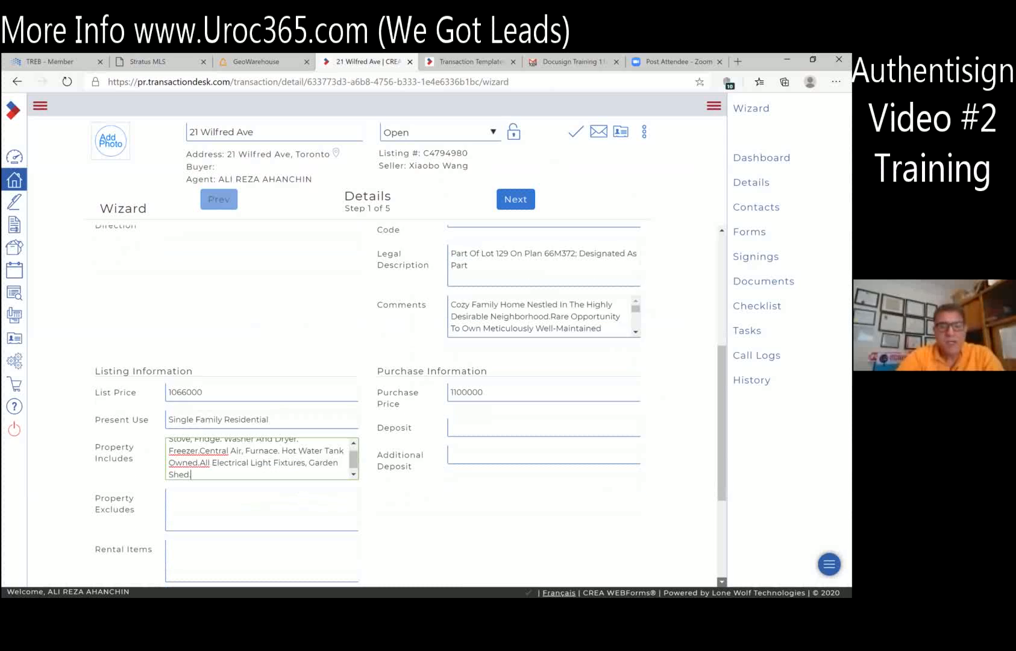
{"action": "scroll", "coordinate": [275, 472], "scroll_direction": "down", "scroll_amount": 3}
{"action": "left_click", "coordinate": [240, 464]}
{"action": "type", "text": "Ho"}
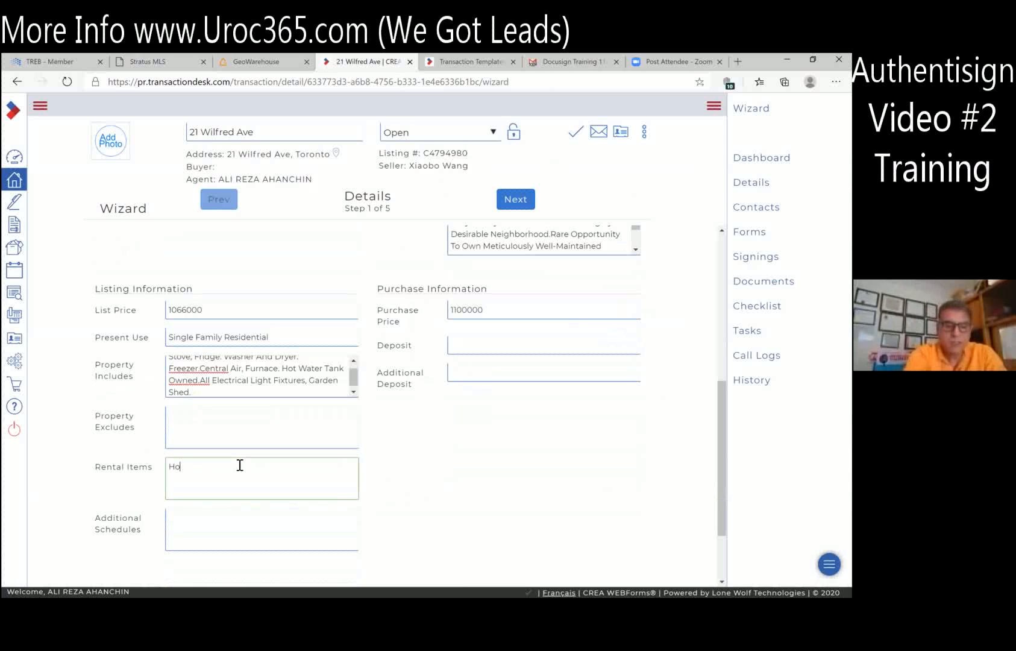
{"action": "type", "text": "t Wate"}
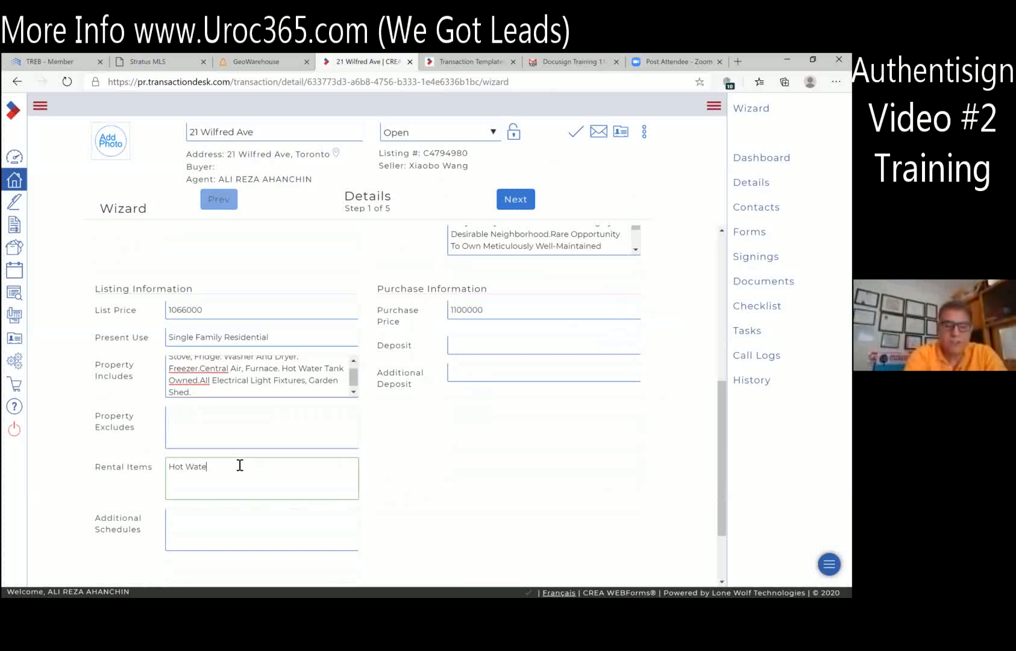
{"action": "type", "text": "r tank"}
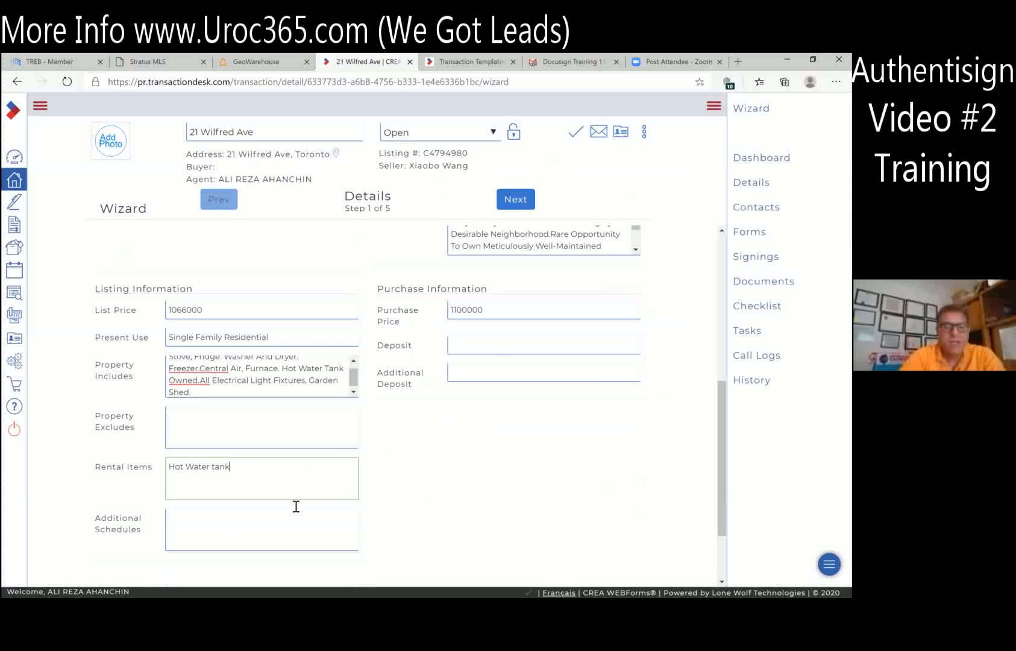
Step: Open the PDF document attached to the Stratus MLS listing
{"action": "left_click", "coordinate": [226, 522]}
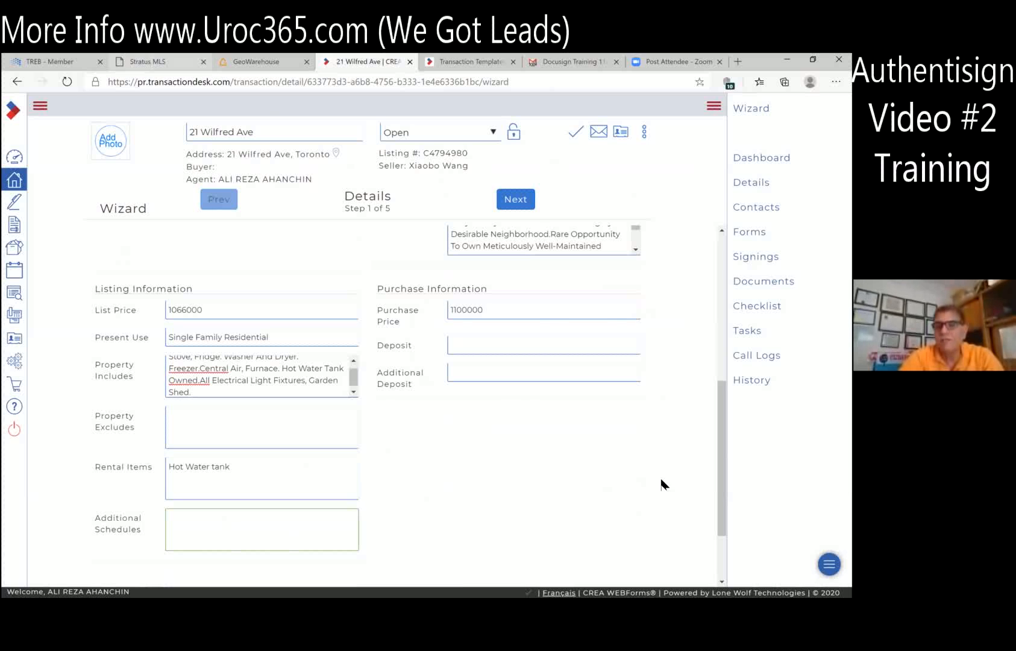
{"action": "left_click", "coordinate": [148, 62]}
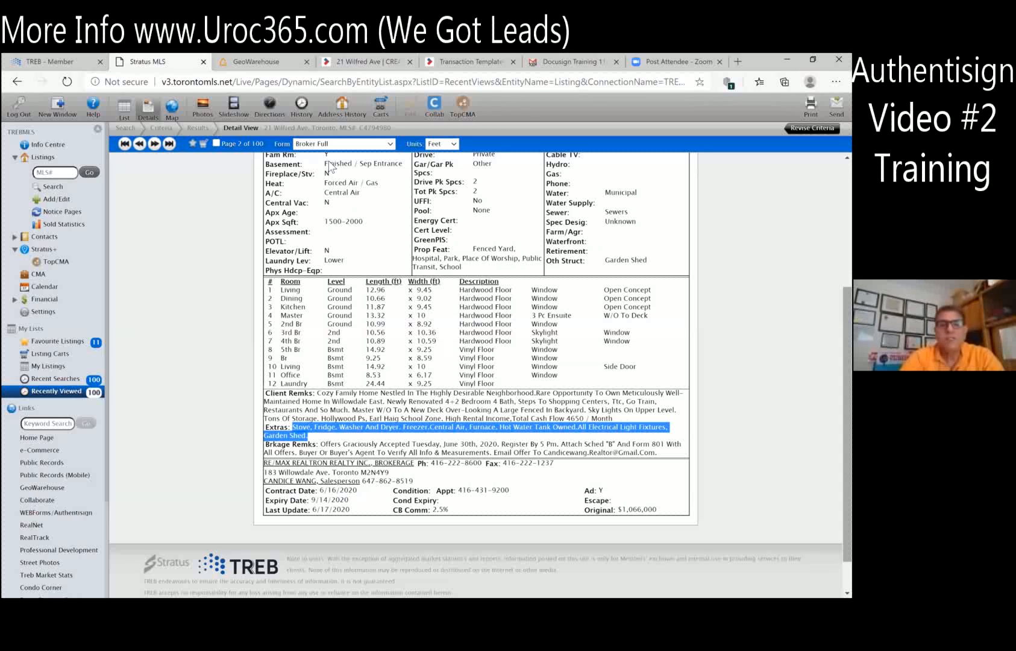
{"action": "left_click", "coordinate": [449, 193]}
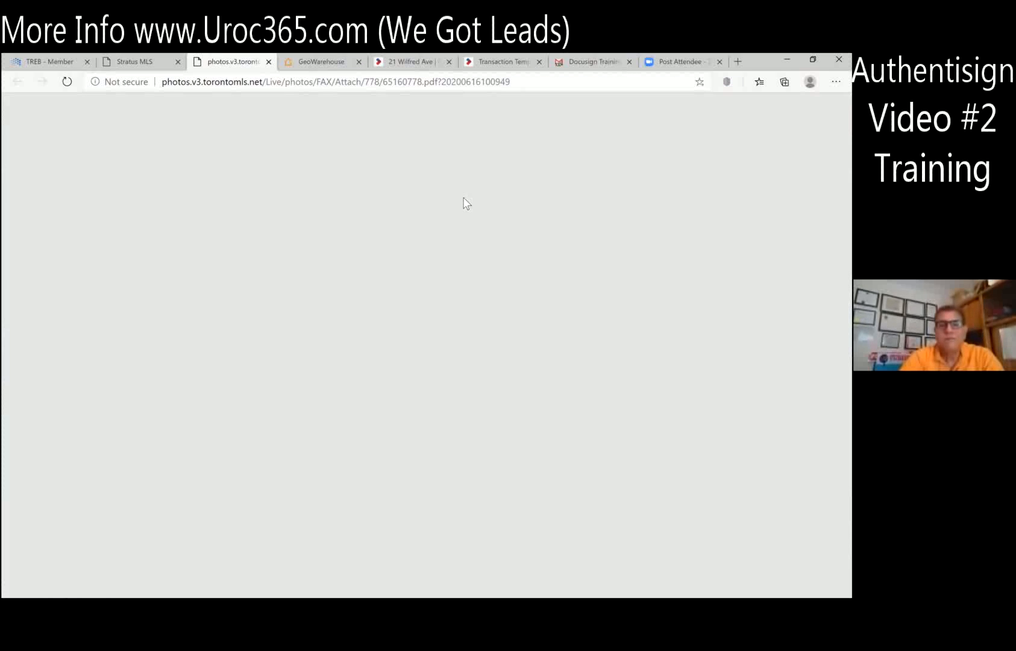
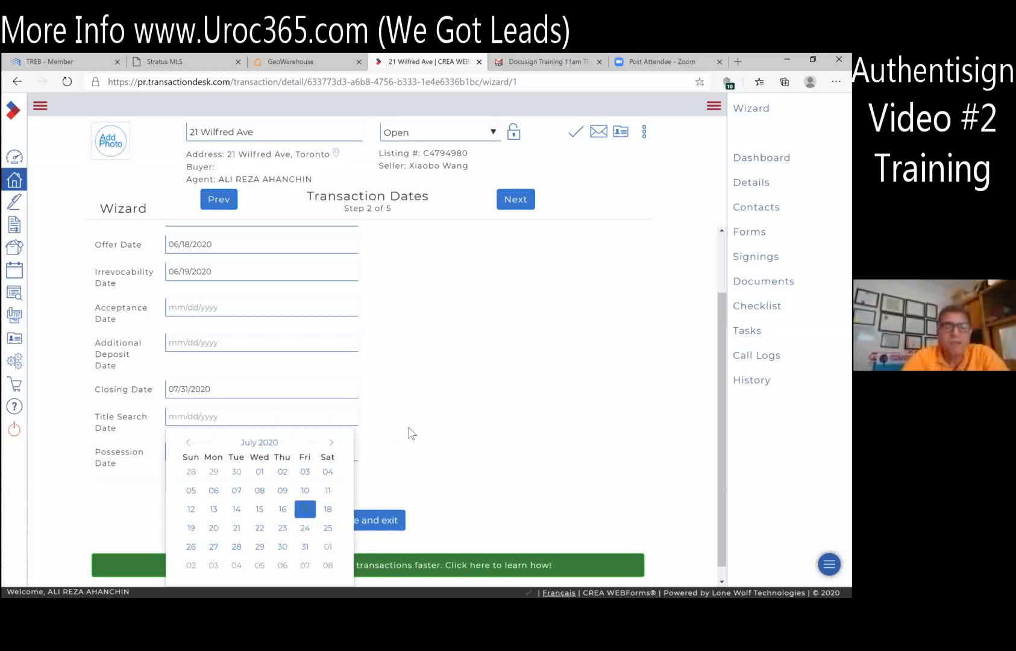
Step: Set the Title Search Date to July 17, 2020 and advance past the Transaction Dates step
{"action": "left_click", "coordinate": [208, 418]}
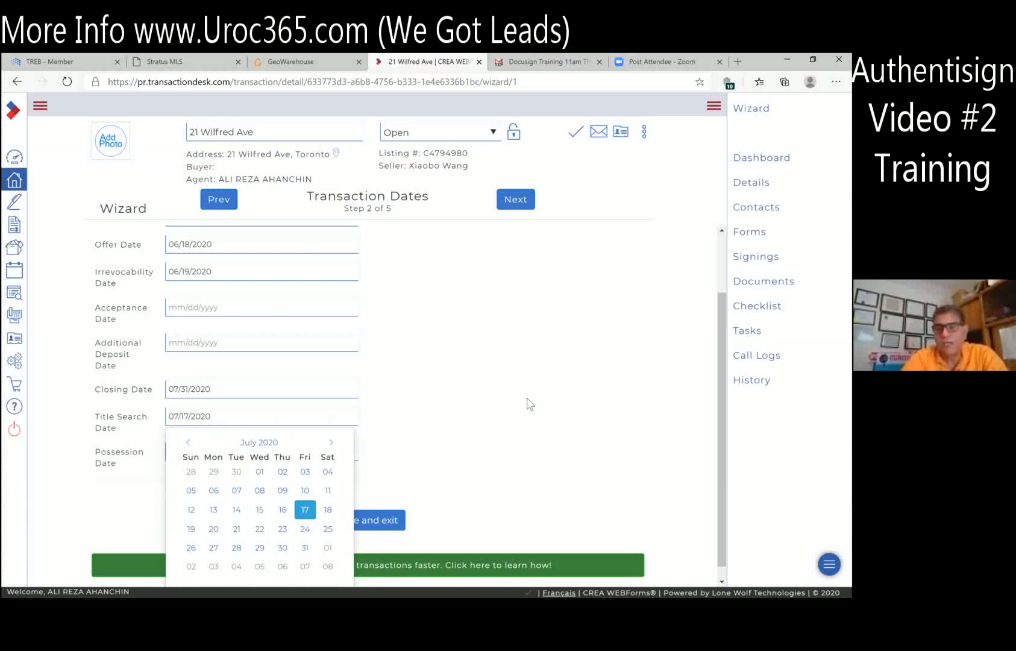
{"action": "left_click", "coordinate": [343, 422]}
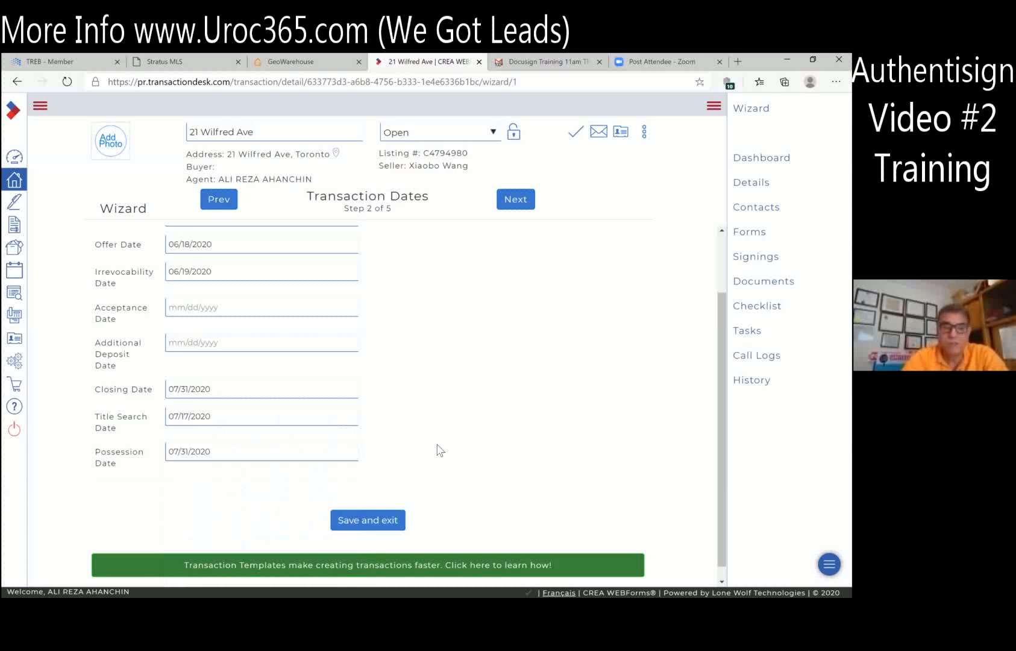
{"action": "left_click", "coordinate": [520, 204]}
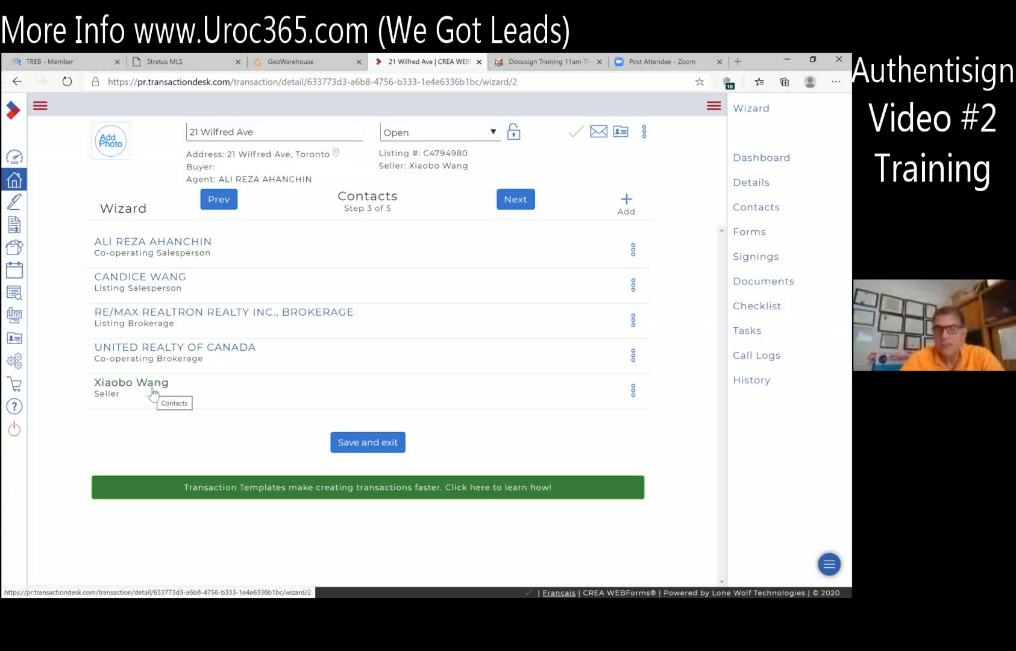
Step: Bring up the + Add menu of ways to add a transaction contact
{"action": "left_click", "coordinate": [627, 208]}
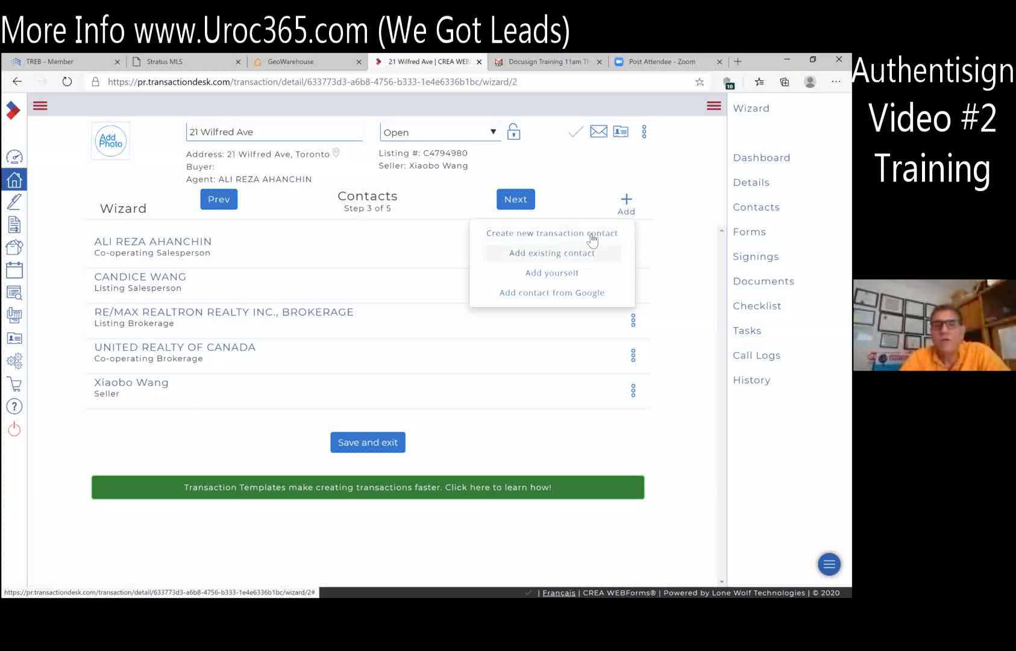
Step: Add the existing buyer contact to the transaction and save the contact details
{"action": "left_click", "coordinate": [586, 259]}
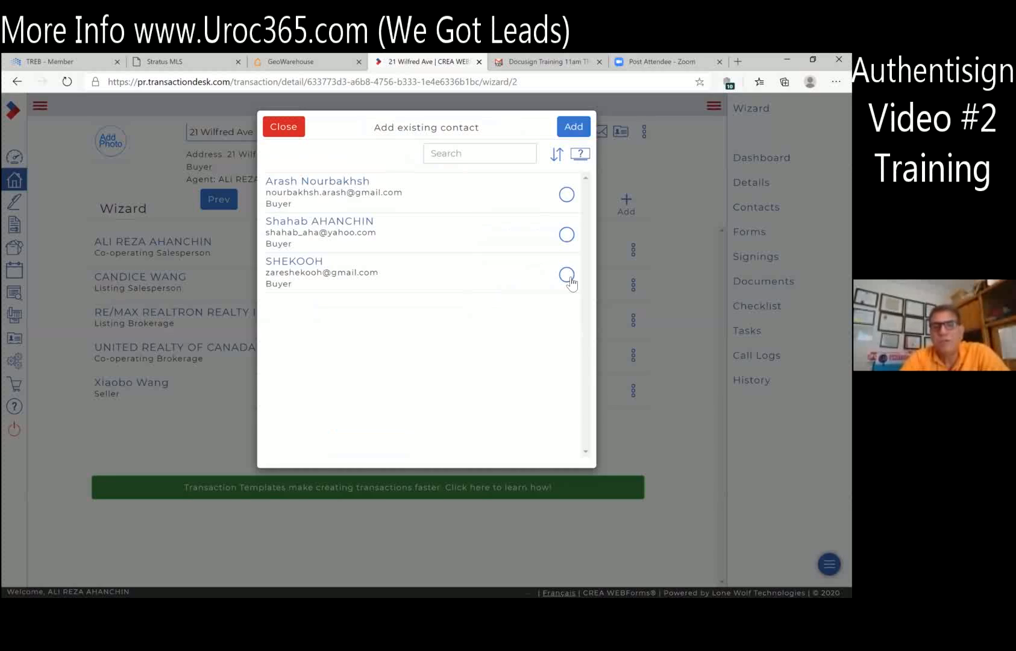
{"action": "left_click", "coordinate": [573, 128]}
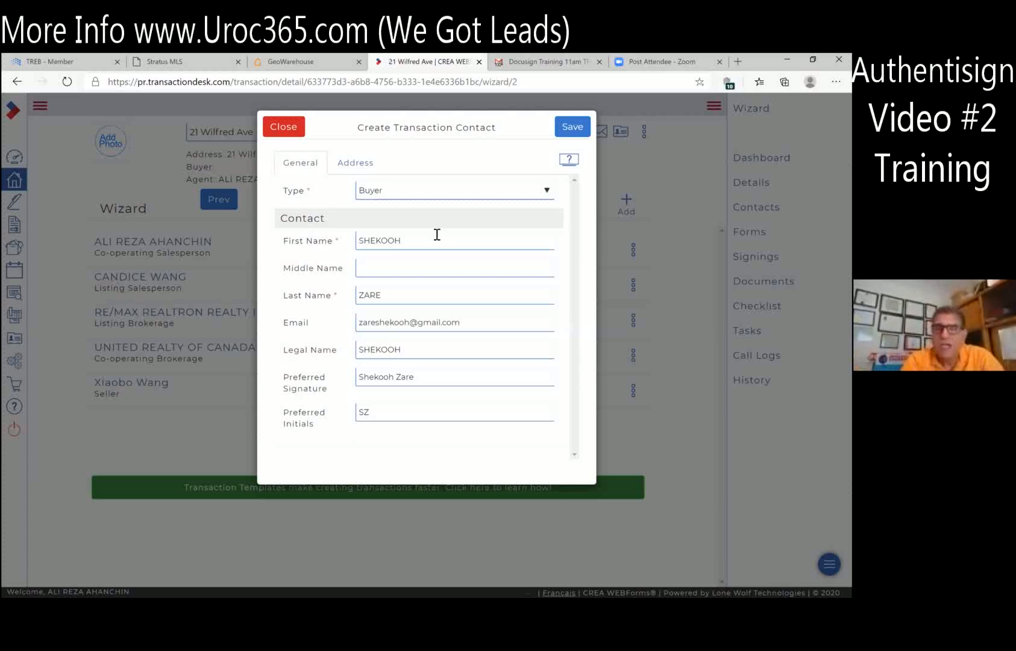
{"action": "left_click", "coordinate": [570, 129]}
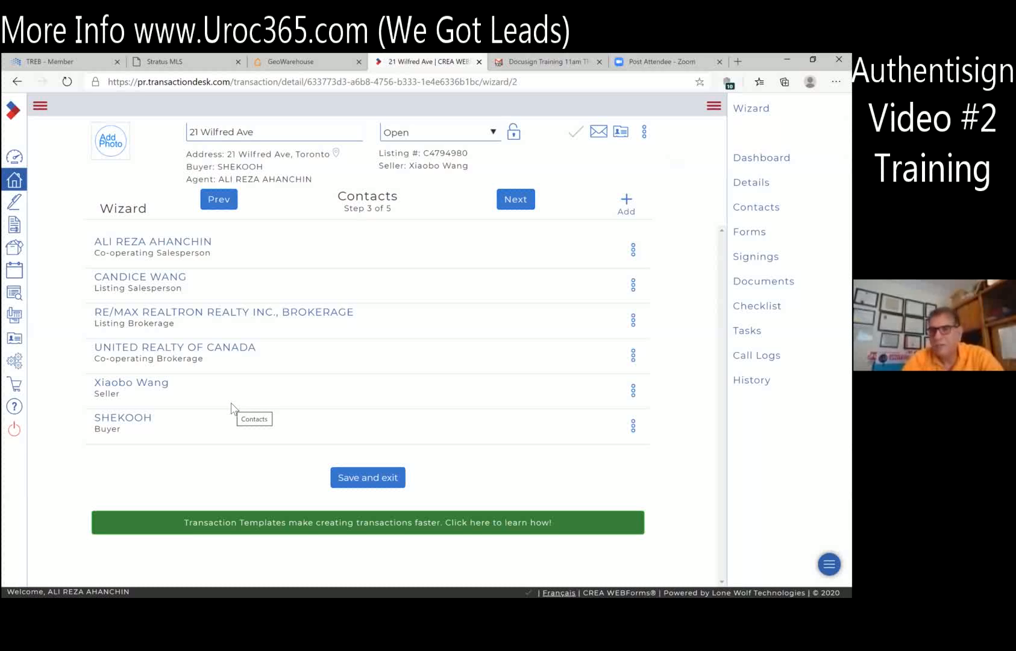
{"action": "left_click", "coordinate": [520, 204]}
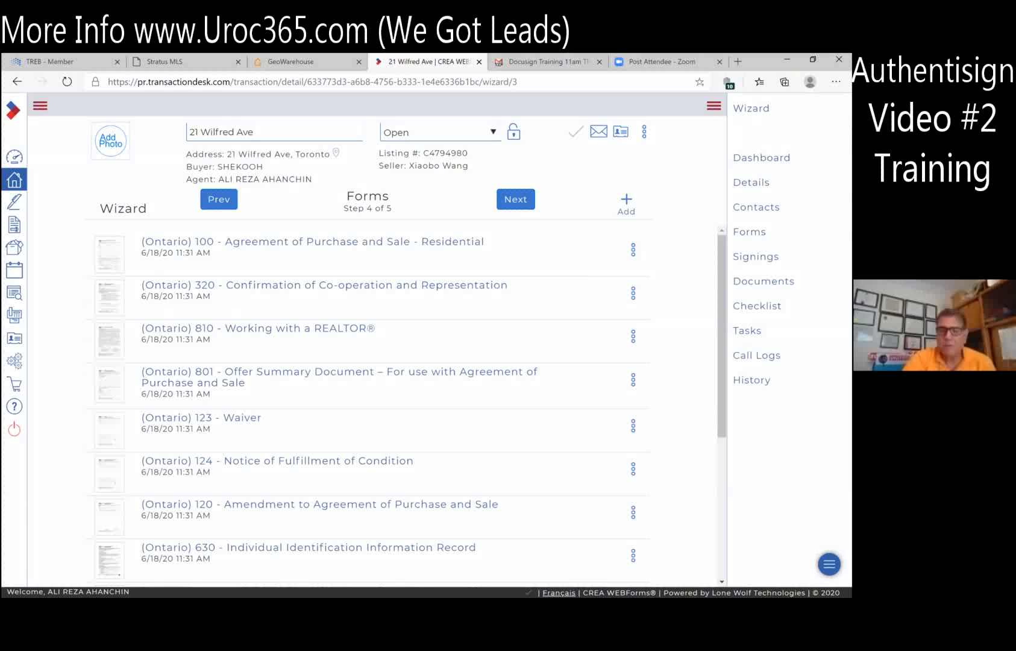
Step: Open the (Ontario) 100 Agreement of Purchase and Sale - Residential form from the Forms list
{"action": "scroll", "coordinate": [367, 401], "scroll_direction": "down", "scroll_amount": 1}
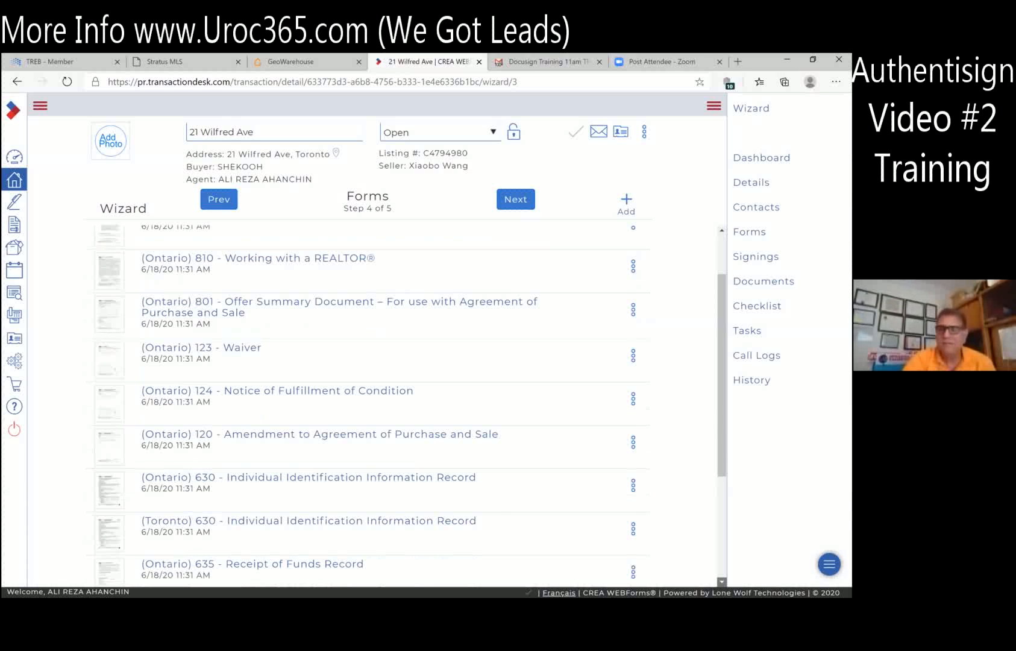
{"action": "scroll", "coordinate": [610, 411], "scroll_direction": "down", "scroll_amount": 2}
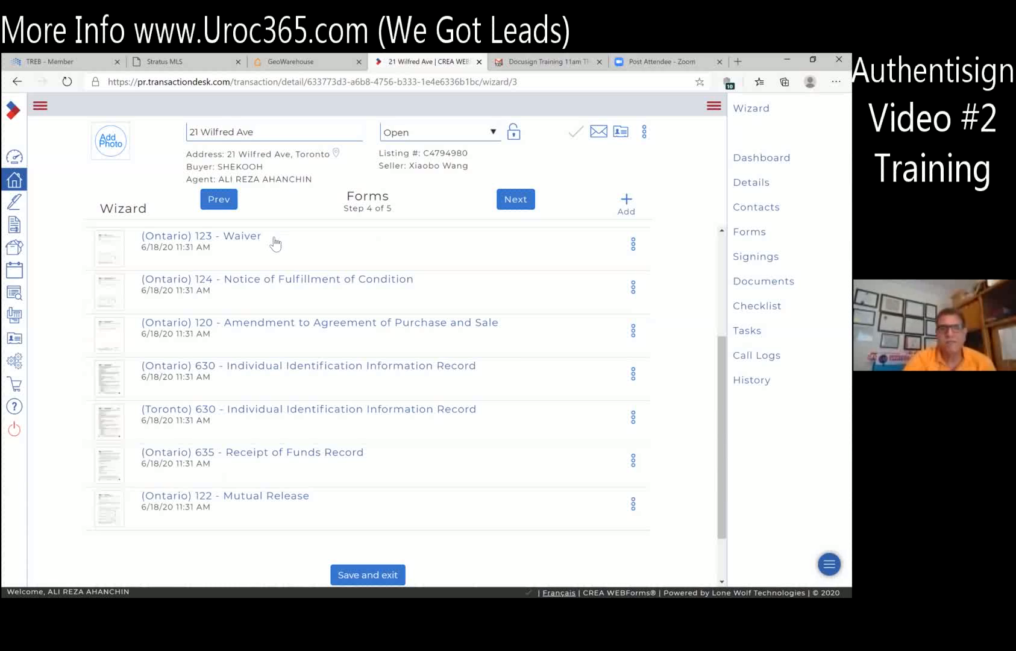
{"action": "scroll", "coordinate": [276, 242], "scroll_direction": "up", "scroll_amount": 3}
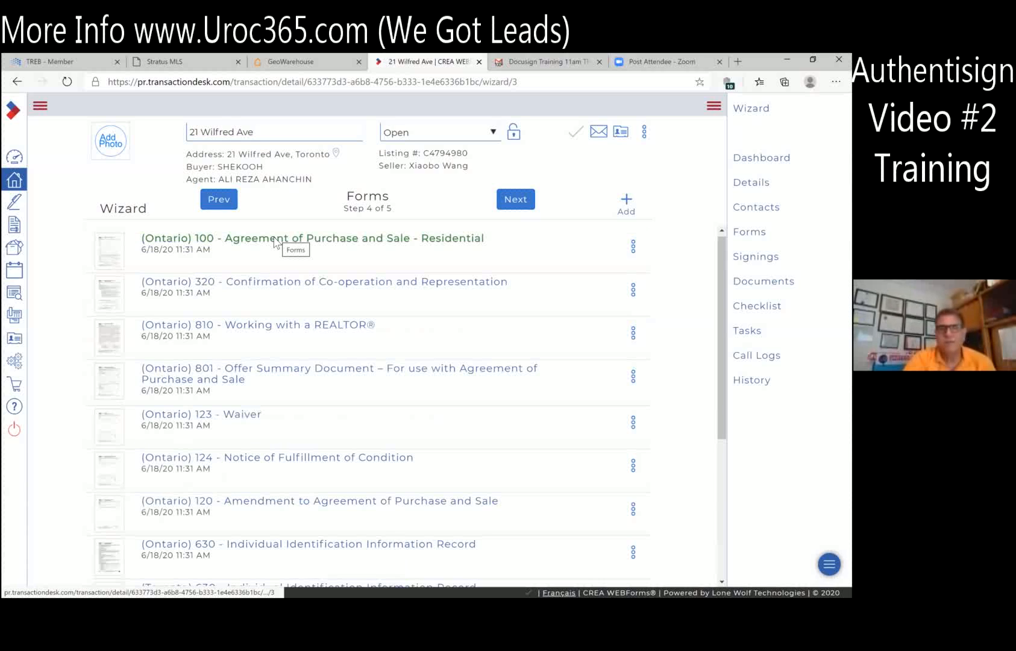
{"action": "left_click", "coordinate": [275, 240]}
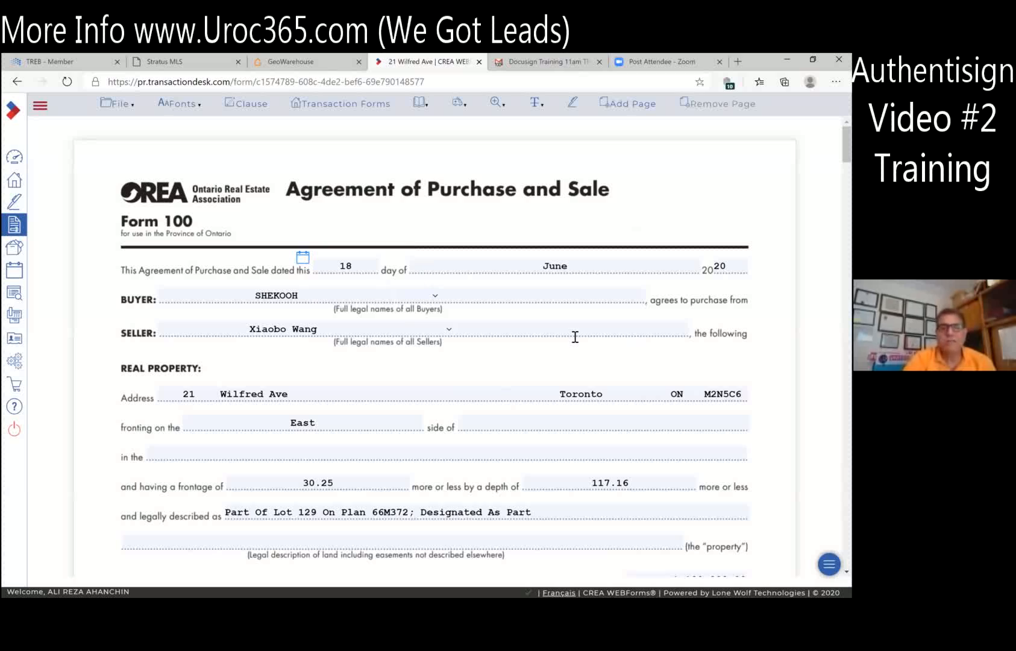
Step: Add the buyer's surname to their full legal name and enter Wilferd as the fronting street
{"action": "left_click", "coordinate": [366, 298]}
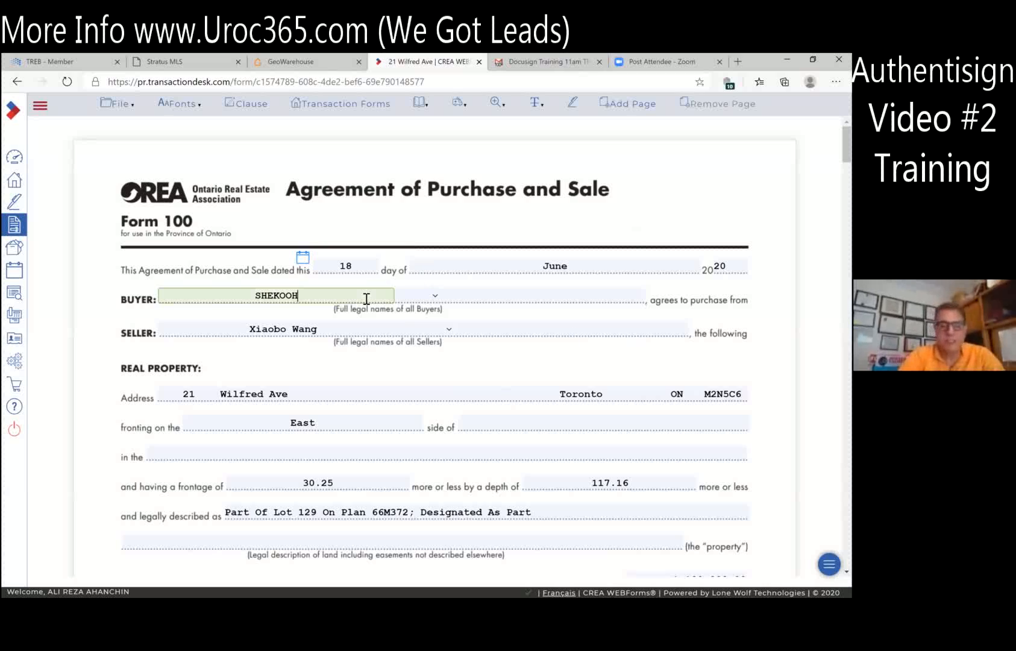
{"action": "type", "text": "Z"}
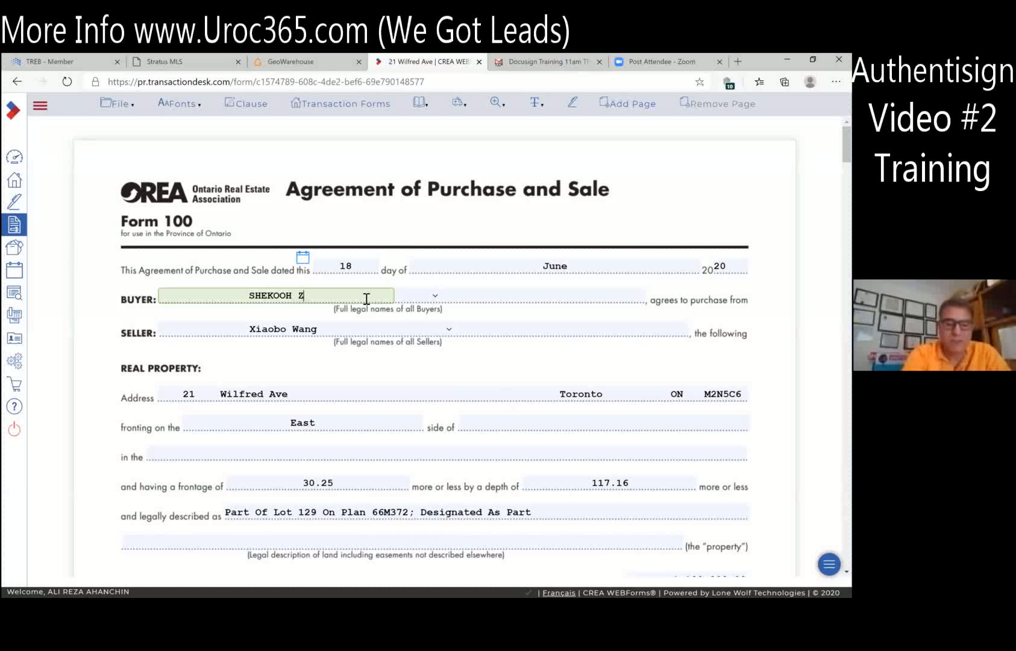
{"action": "type", "text": "ARE"}
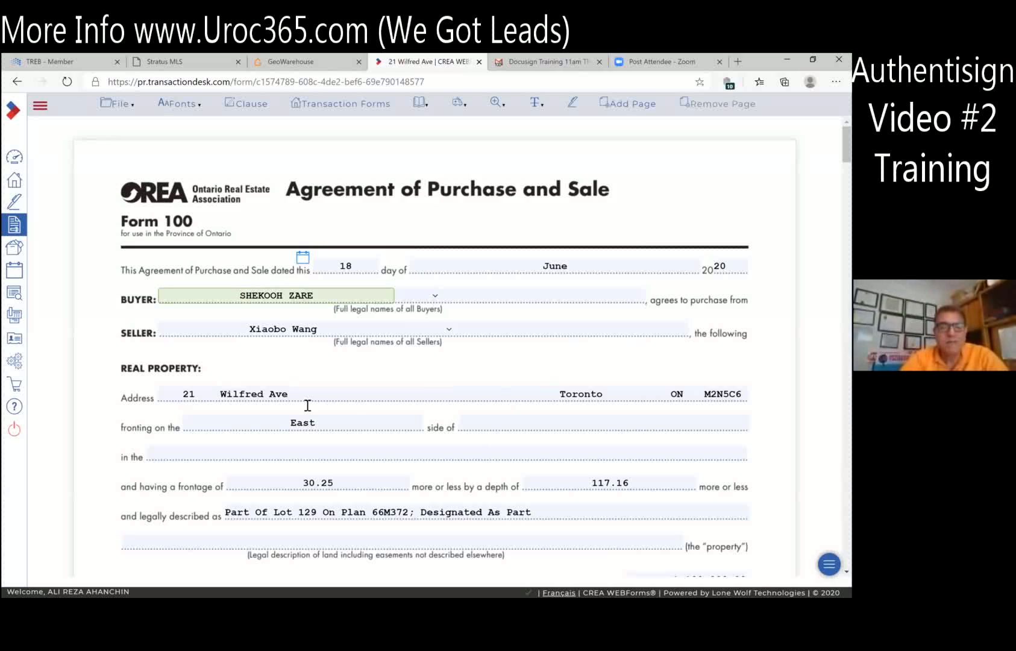
{"action": "left_click", "coordinate": [476, 431]}
{"action": "type", "text": "Wilferd"}
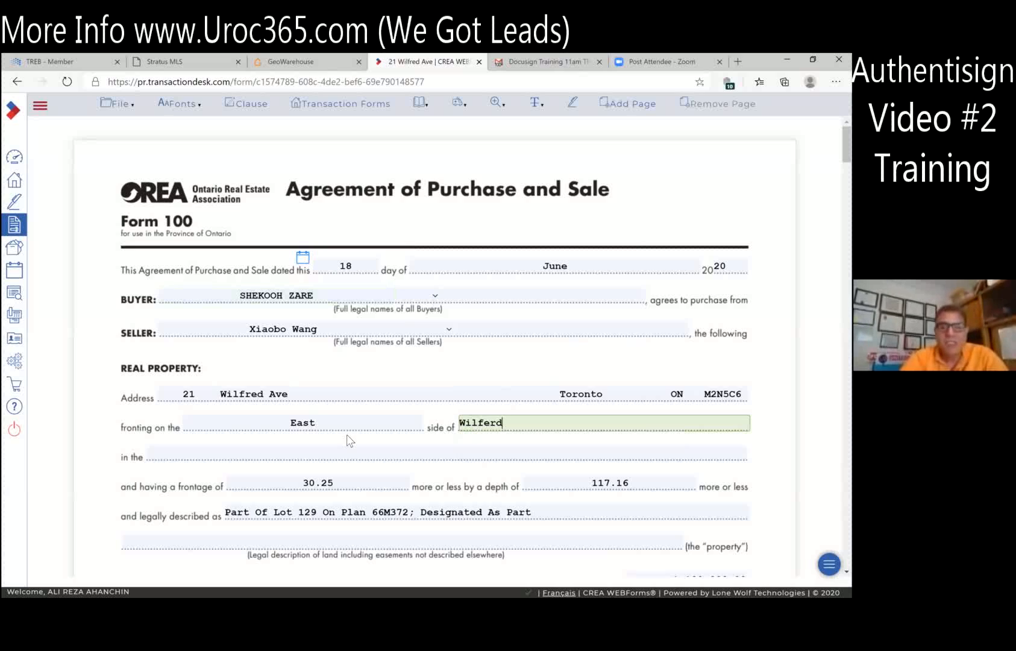
{"action": "key", "text": "Tab"}
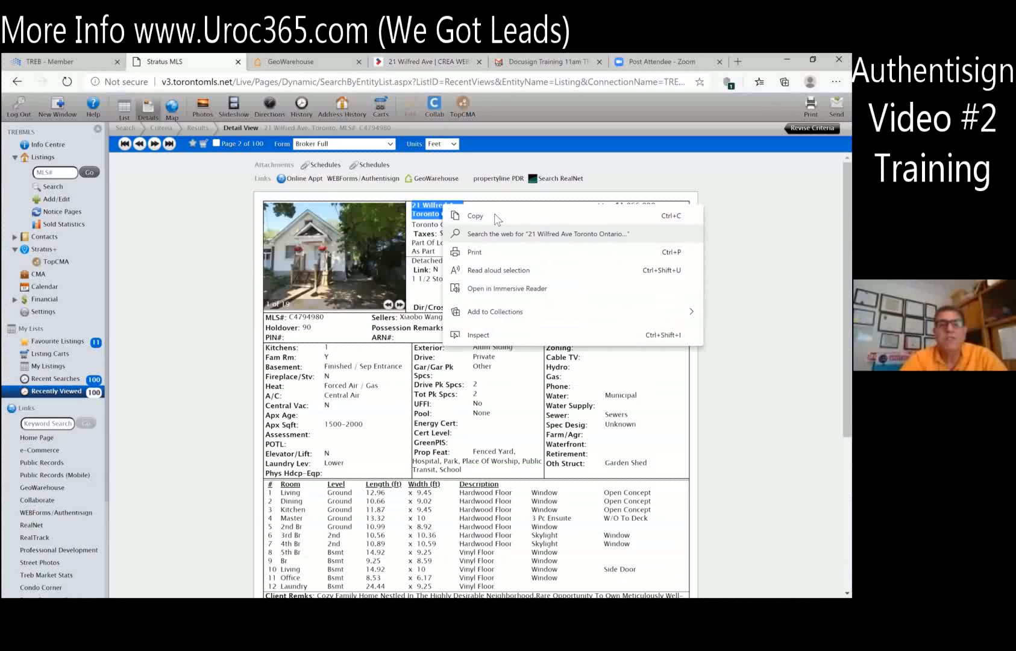
{"action": "key", "text": "Escape"}
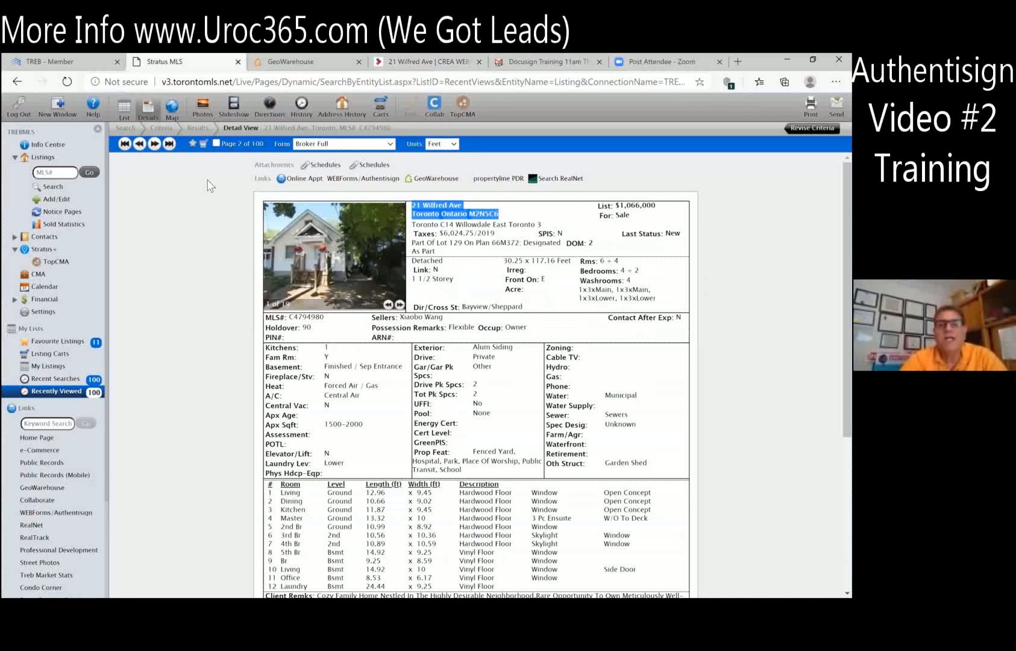
Step: Check the property record in GeoWarehouse, then close the Stratus MLS tab and return to Form 100
{"action": "left_click", "coordinate": [635, 107]}
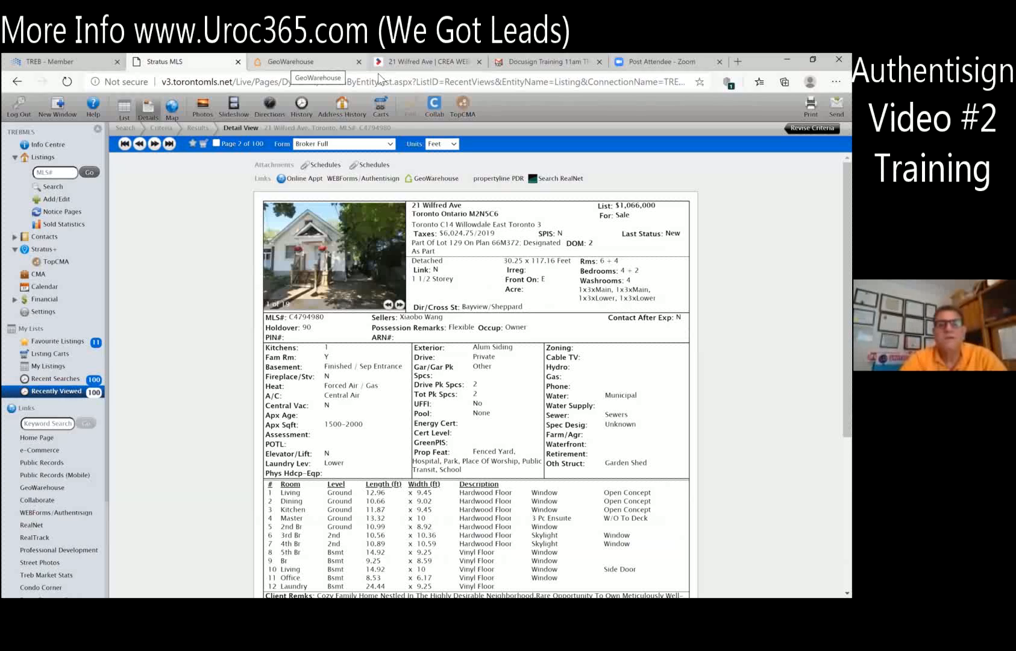
{"action": "left_click", "coordinate": [301, 62]}
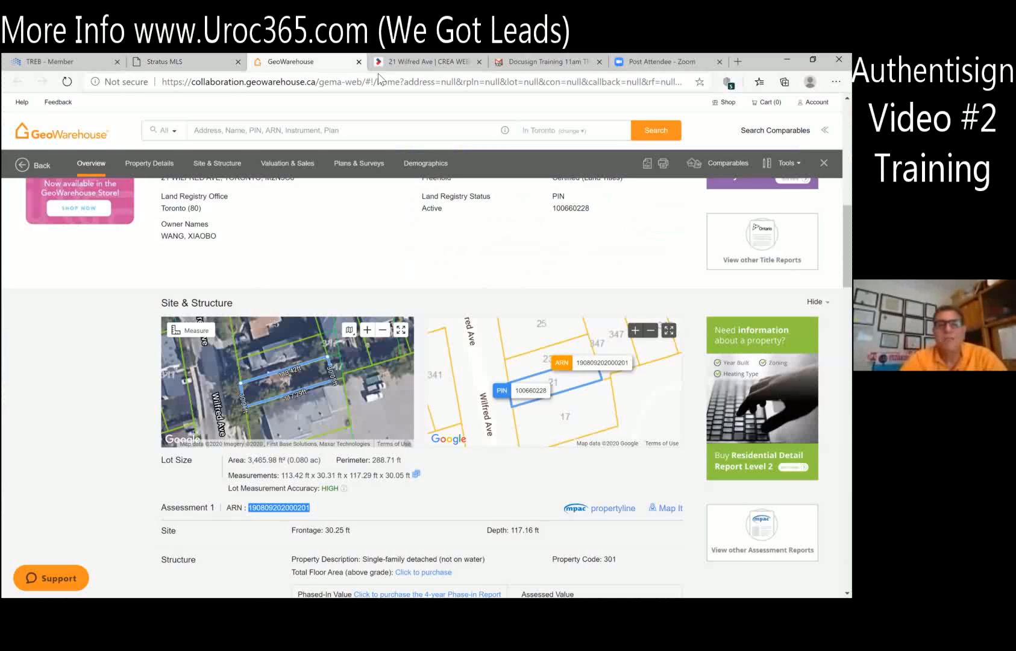
{"action": "left_click", "coordinate": [350, 130]}
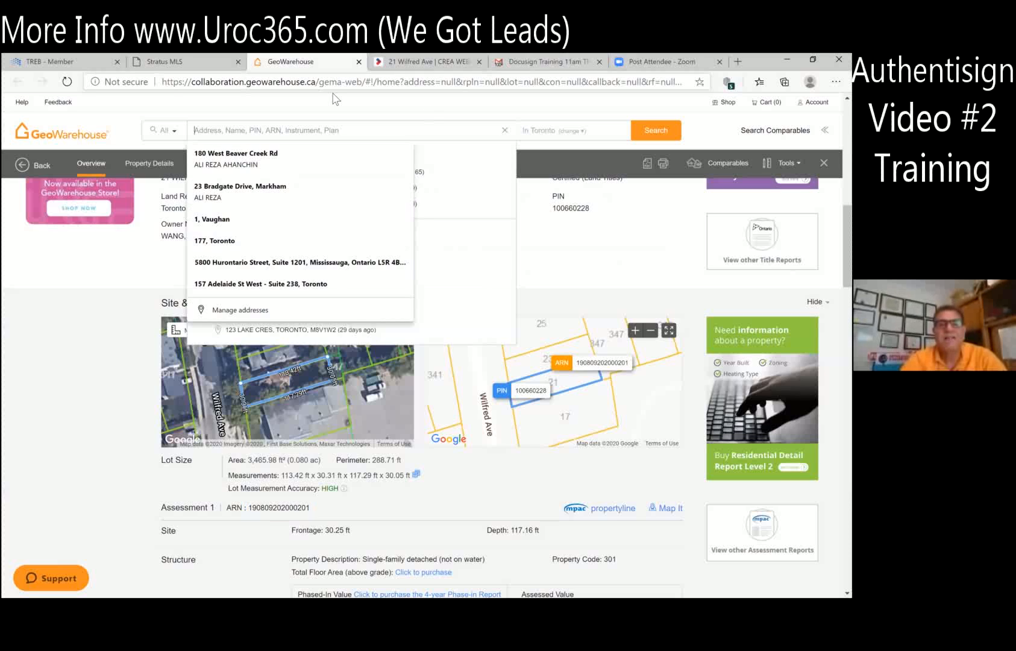
{"action": "middle_click", "coordinate": [171, 66]}
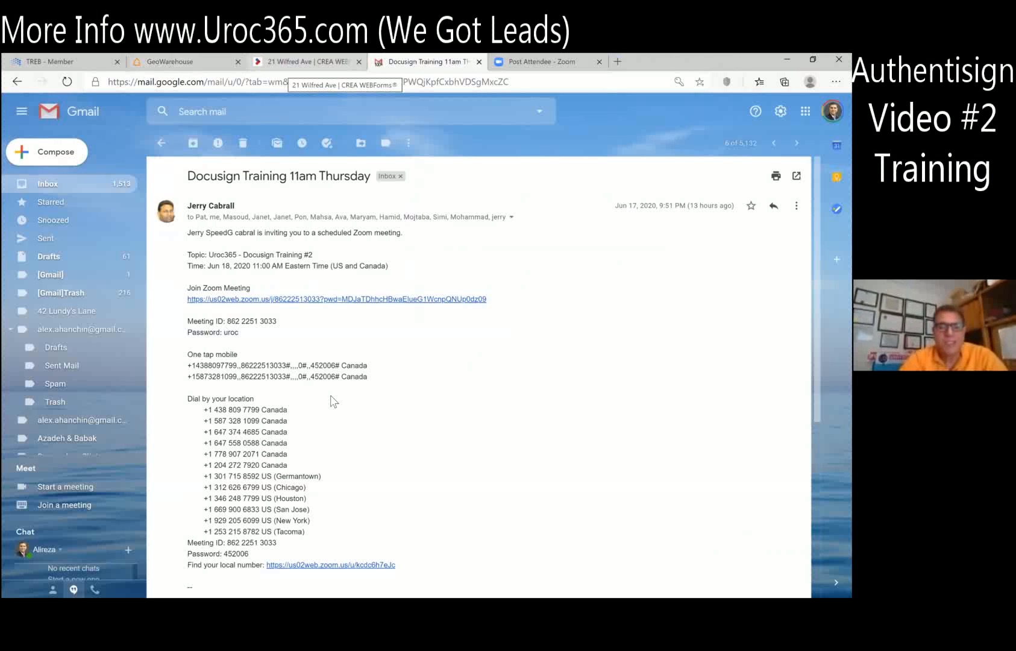
{"action": "key", "text": "ctrl+shift+Tab"}
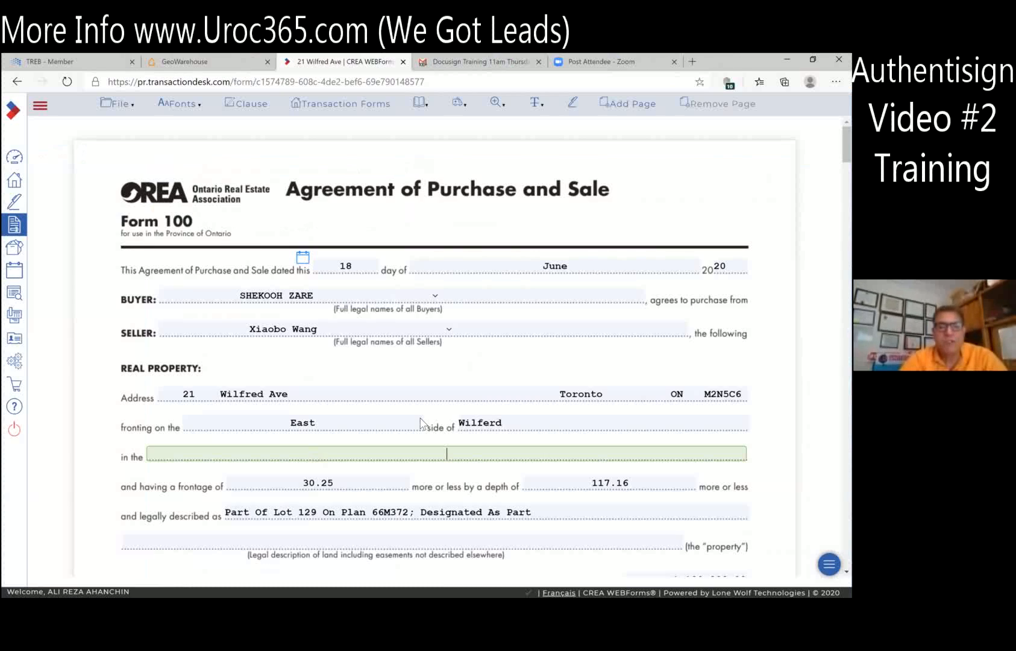
Step: Paste the property address into the 'in the' field and have the deposit submitted upon acceptance
{"action": "right_click", "coordinate": [312, 455]}
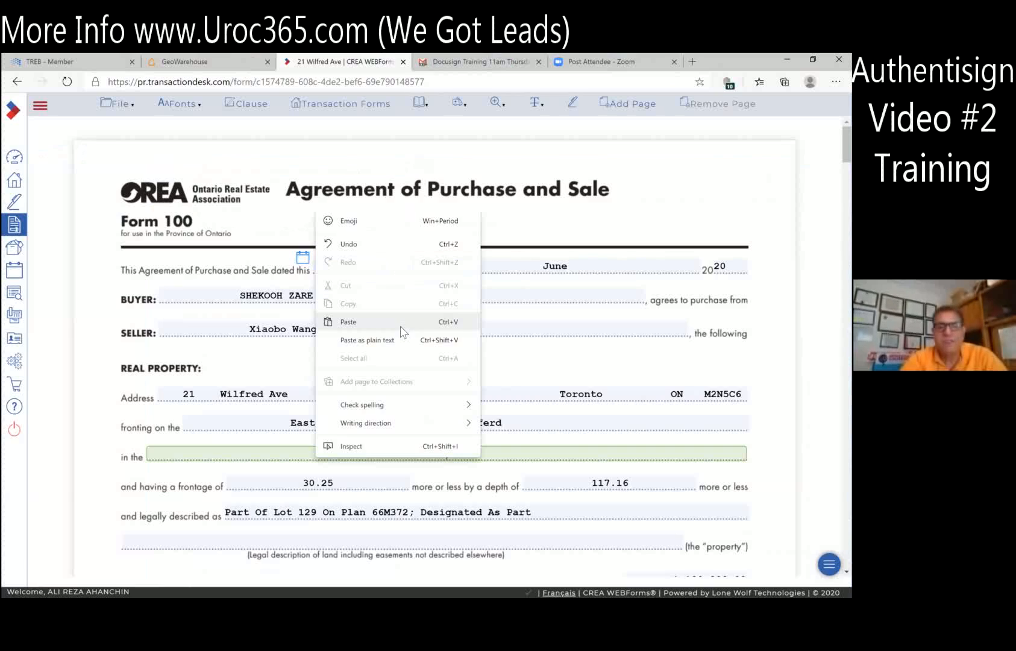
{"action": "left_click", "coordinate": [452, 328]}
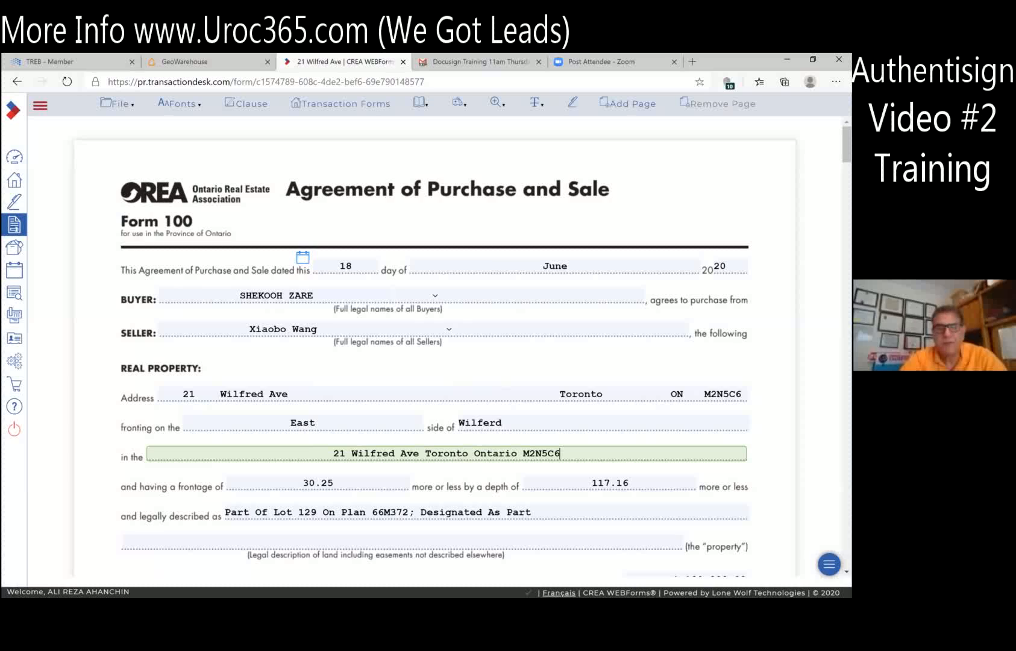
{"action": "scroll", "coordinate": [453, 317], "scroll_direction": "down", "scroll_amount": 2}
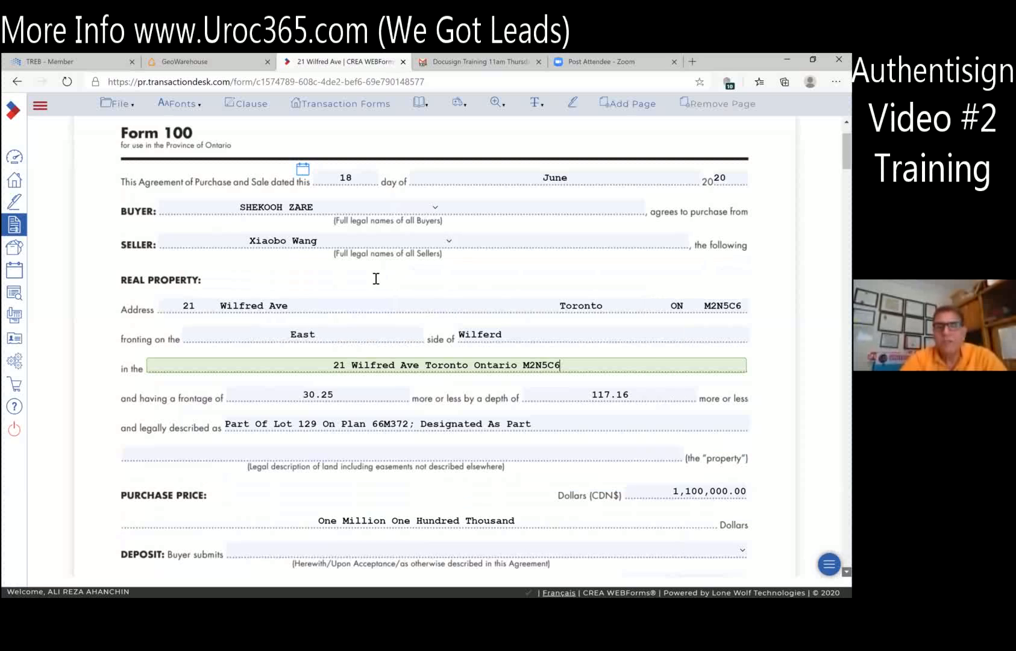
{"action": "scroll", "coordinate": [375, 279], "scroll_direction": "down", "scroll_amount": 3}
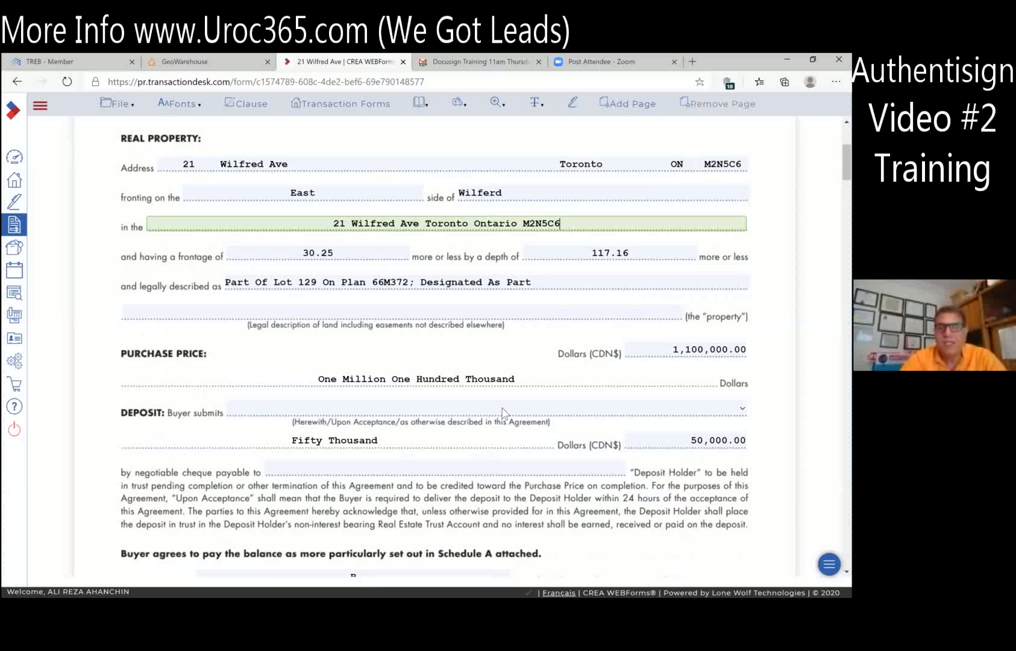
{"action": "left_click", "coordinate": [640, 410]}
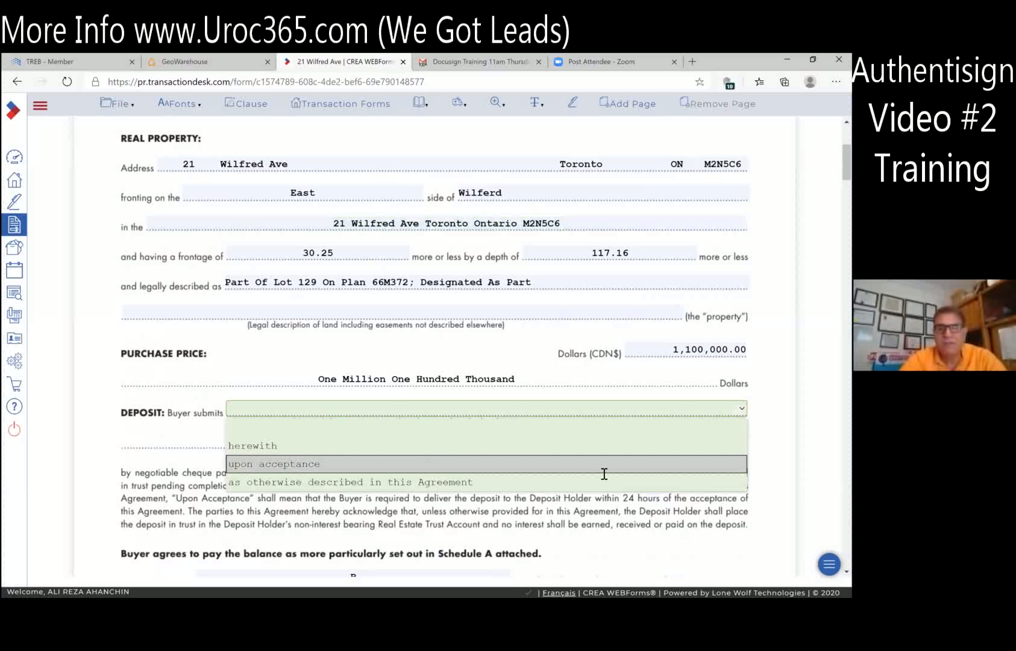
{"action": "left_click", "coordinate": [507, 470]}
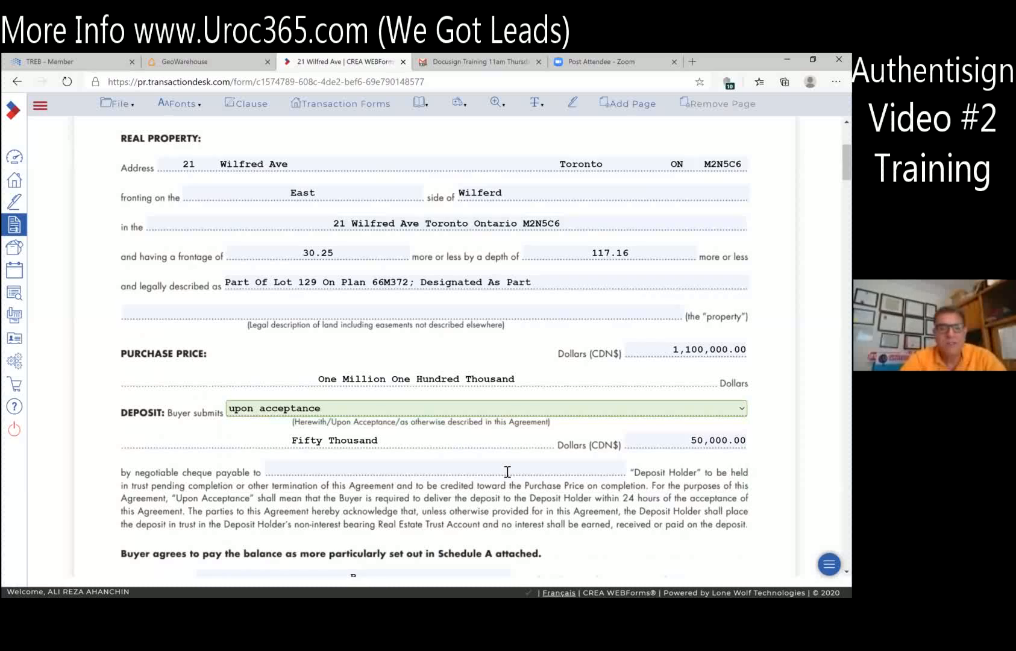
{"action": "left_click", "coordinate": [453, 465]}
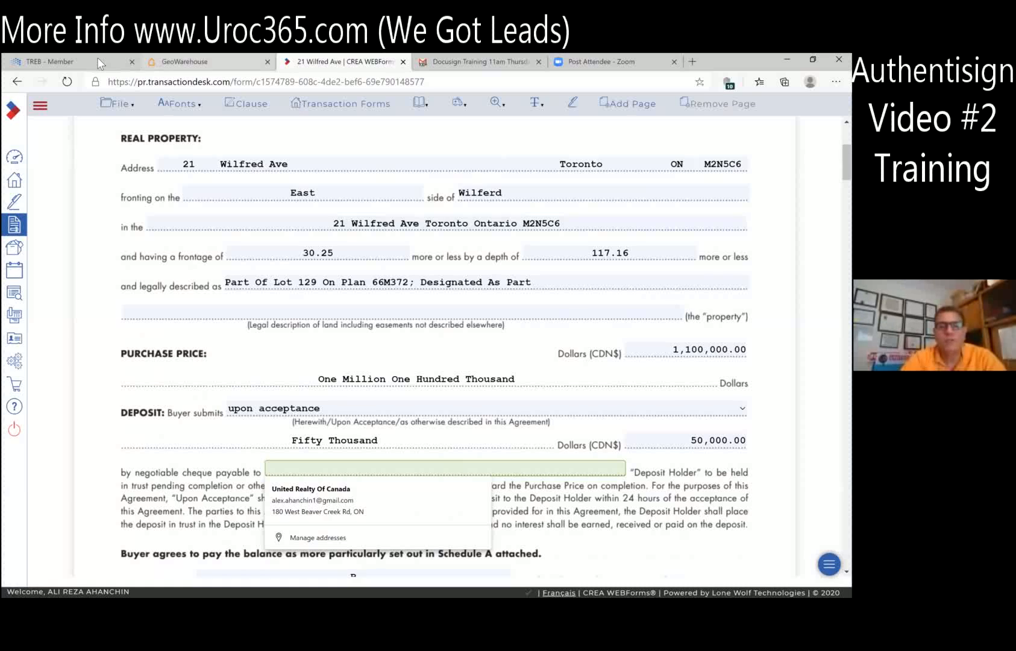
{"action": "left_click", "coordinate": [49, 61]}
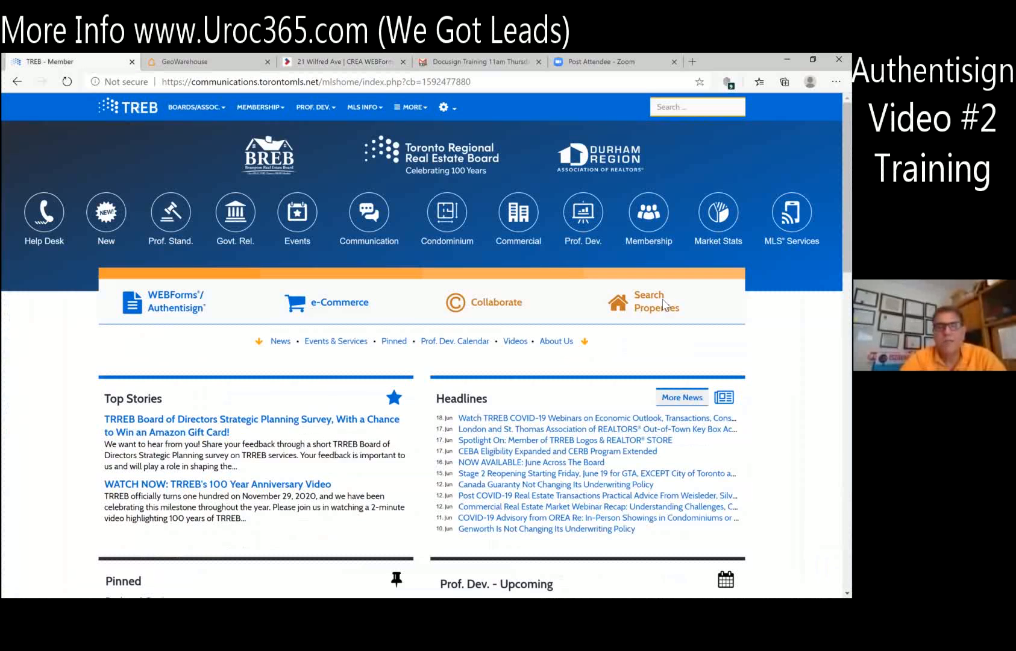
{"action": "left_click", "coordinate": [174, 300]}
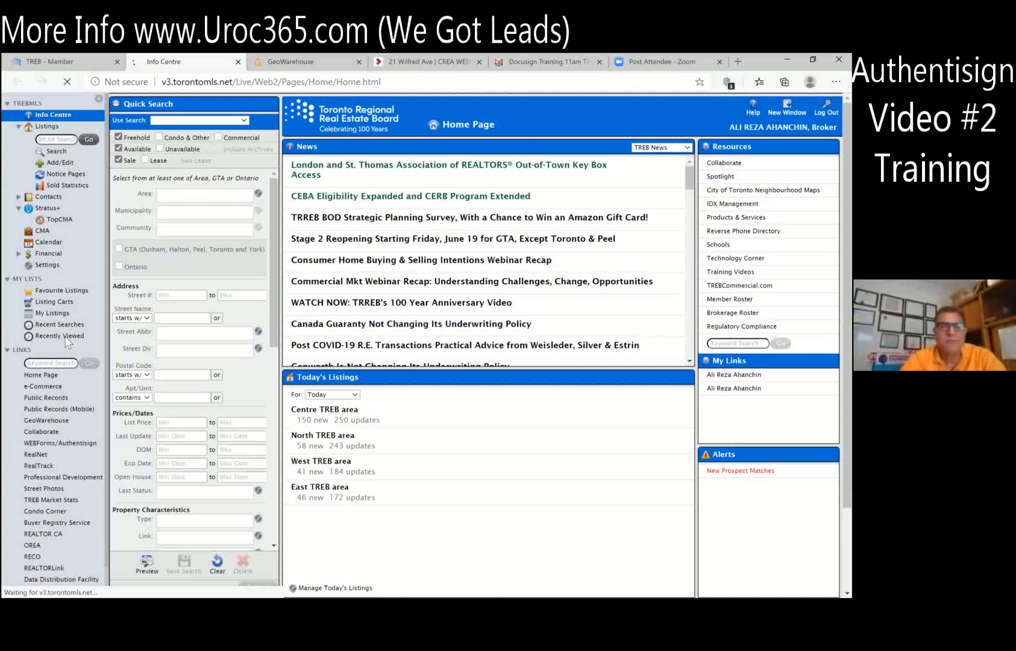
{"action": "left_click", "coordinate": [66, 340]}
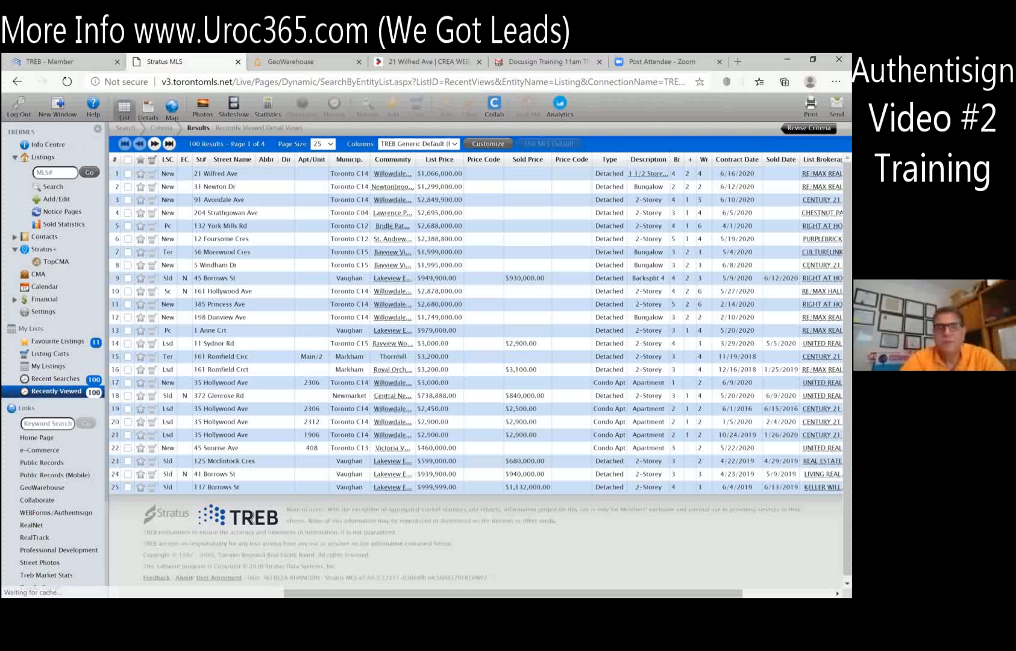
{"action": "left_click", "coordinate": [221, 173]}
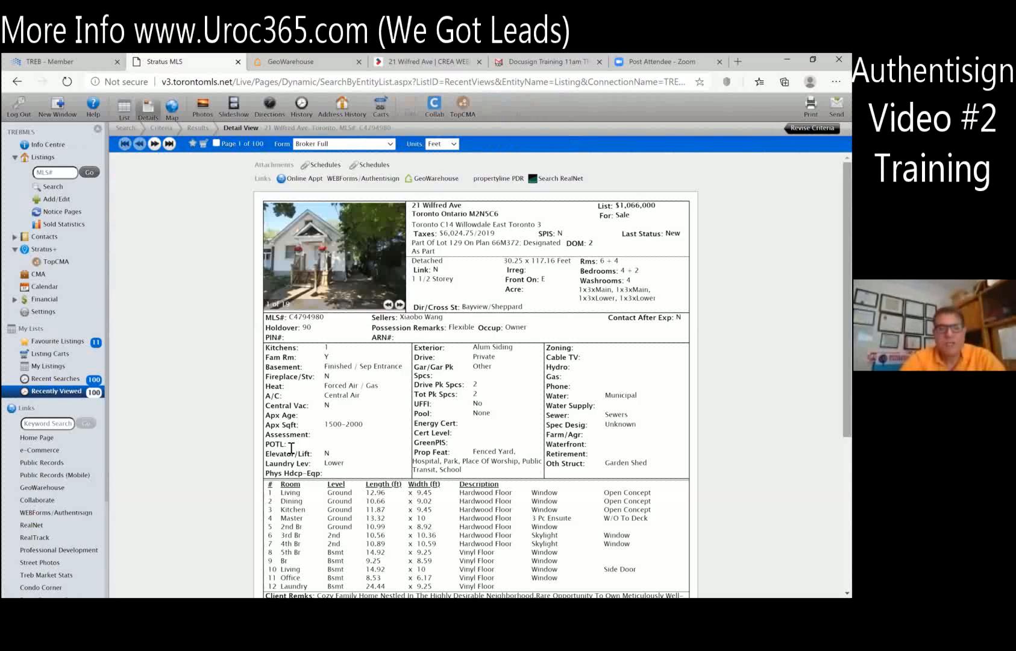
{"action": "scroll", "coordinate": [269, 427], "scroll_direction": "down", "scroll_amount": 5}
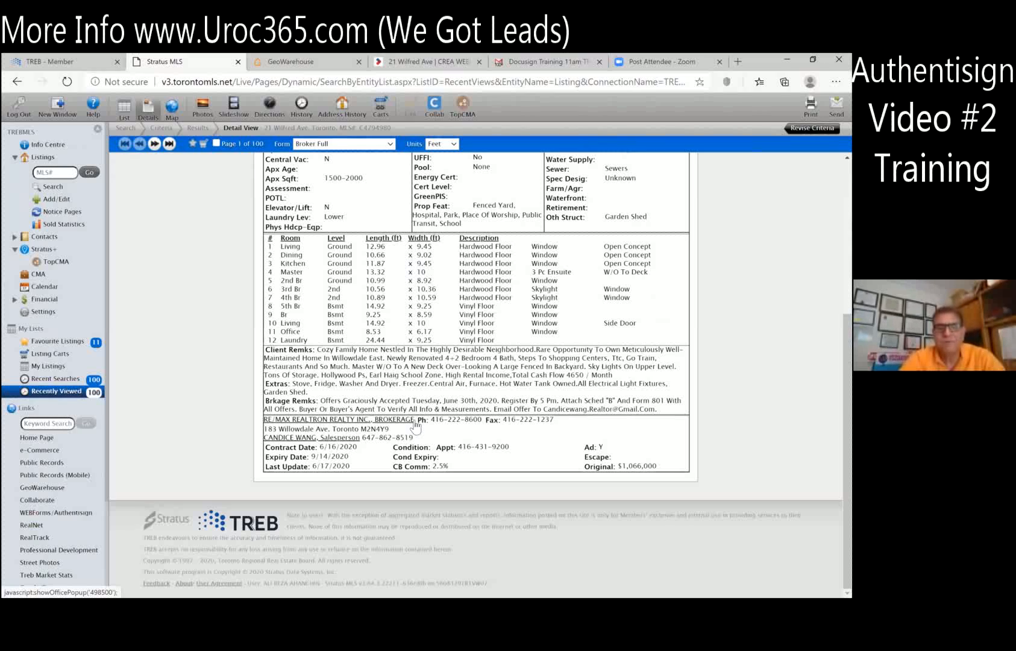
{"action": "left_click_drag", "start_coordinate": [414, 422], "coordinate": [265, 423]}
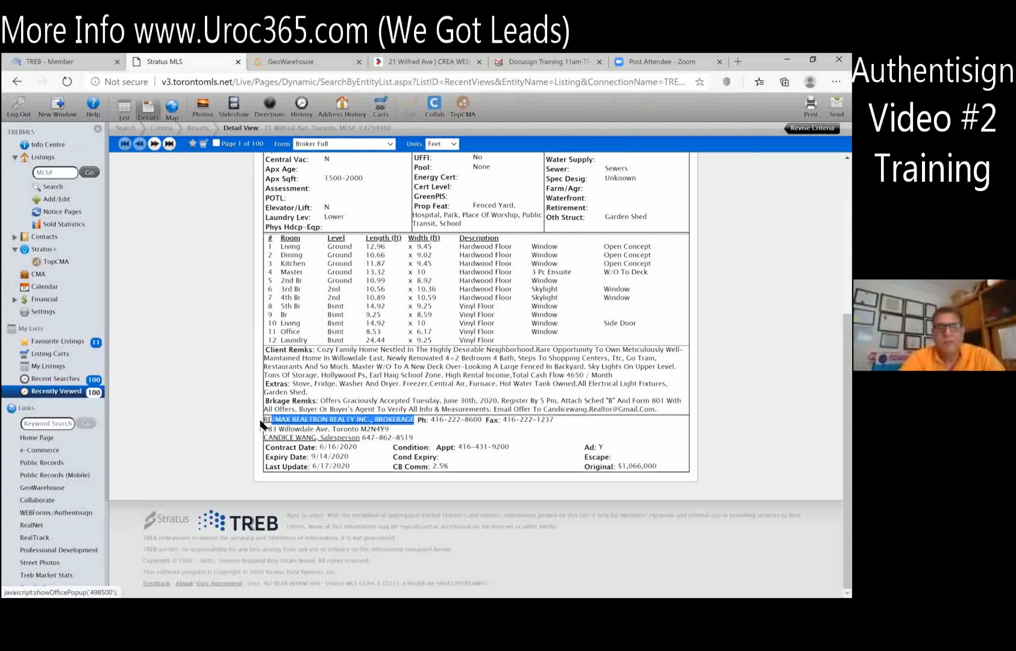
{"action": "right_click", "coordinate": [330, 422]}
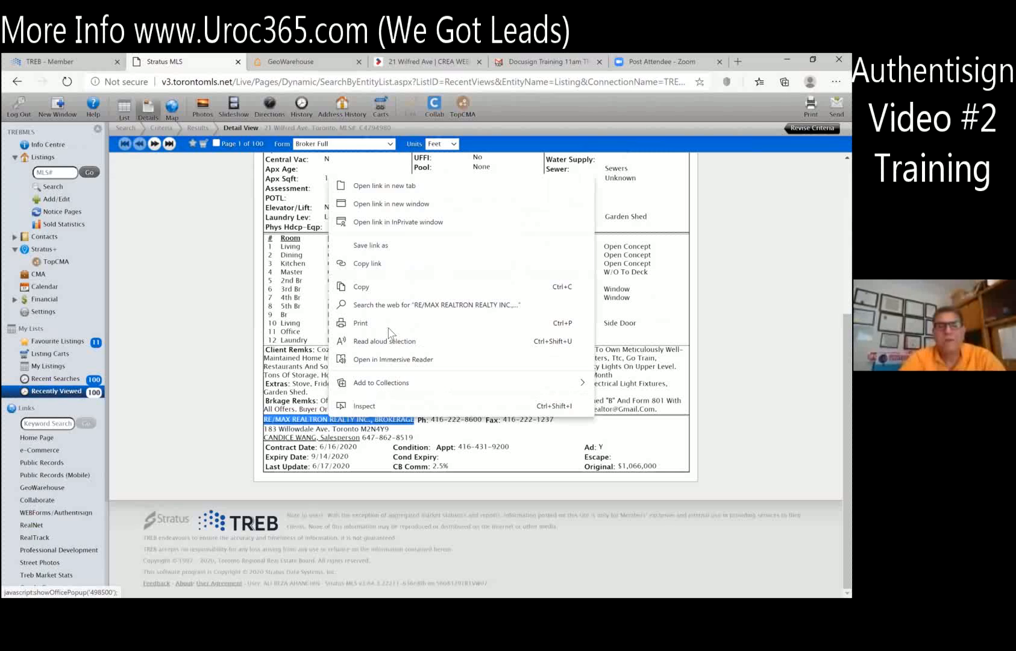
{"action": "left_click", "coordinate": [393, 291]}
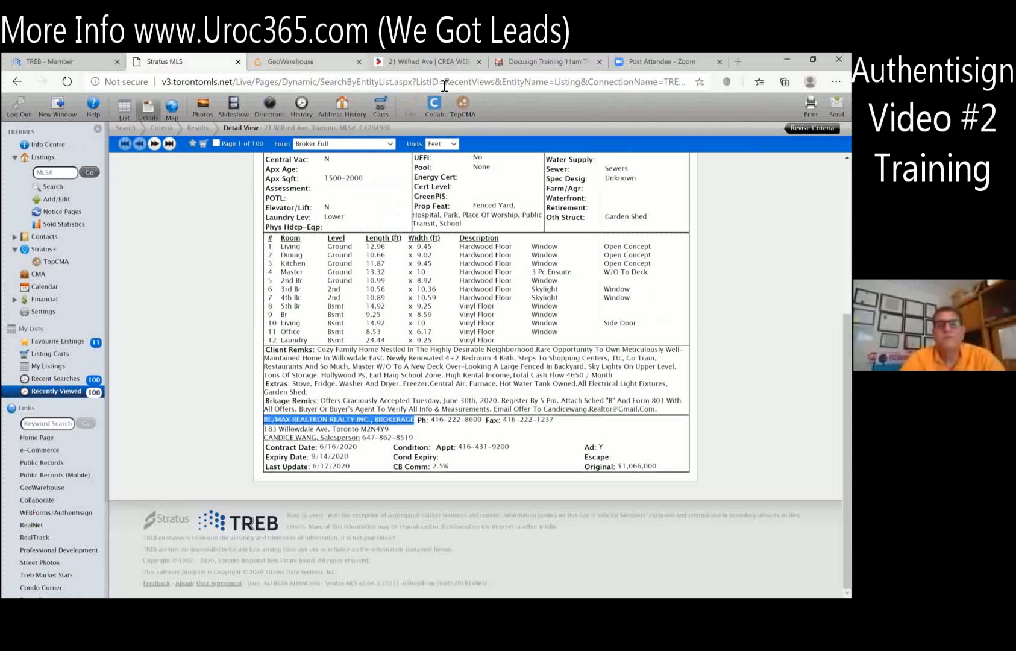
{"action": "key", "text": "ctrl+Tab"}
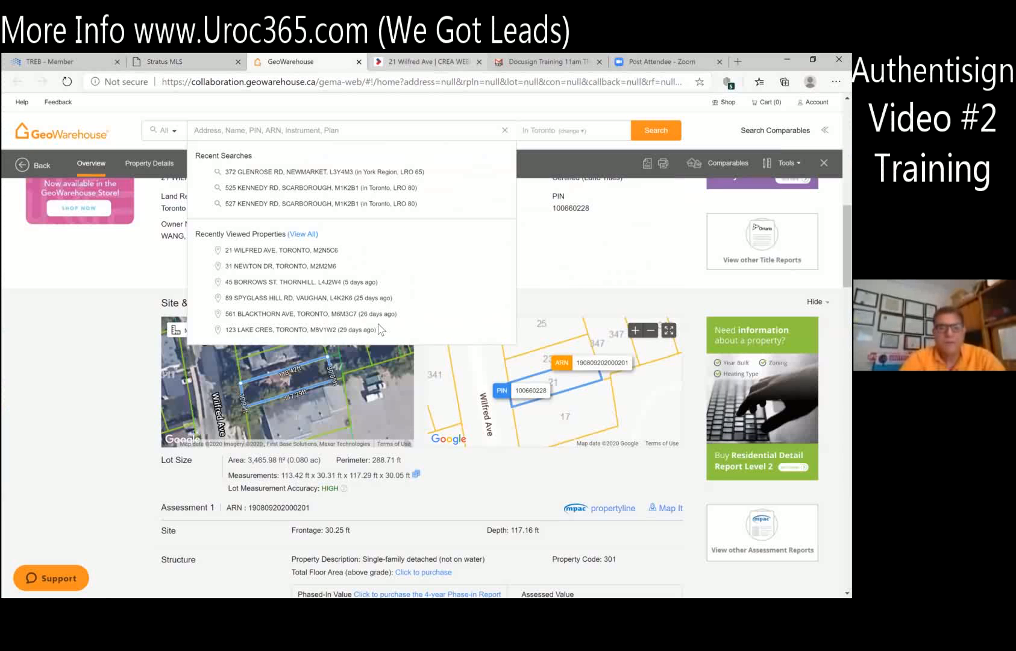
Step: Make the deposit payable to RE/MAX REALTRON REALTY INC., BROKERAGE IN TRUST
{"action": "key", "text": "ctrl+Tab"}
{"action": "right_click", "coordinate": [289, 469]}
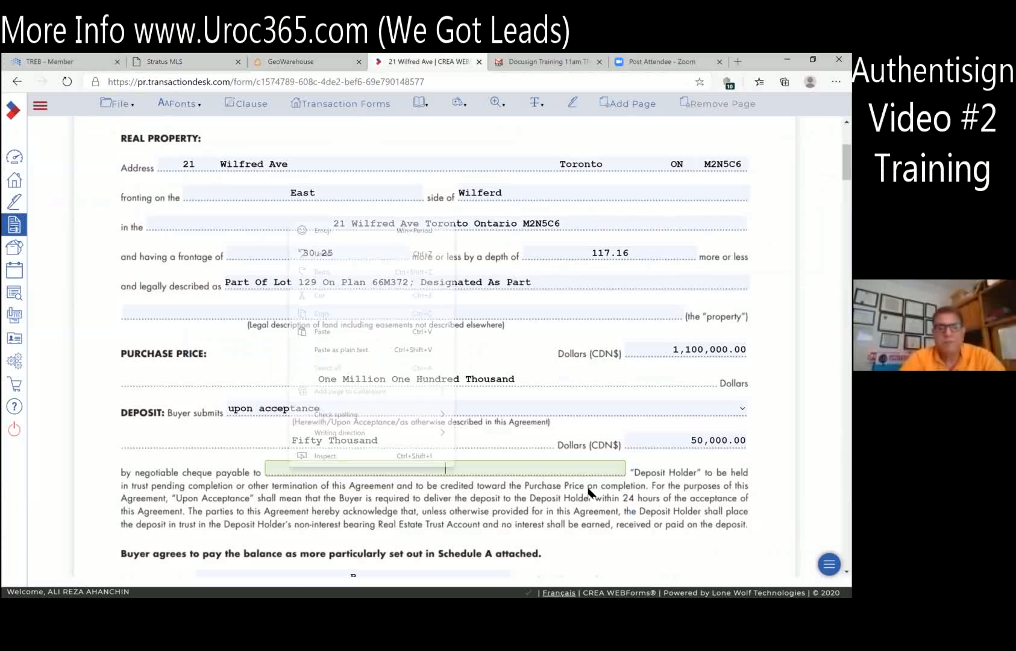
{"action": "left_click", "coordinate": [373, 333]}
{"action": "type", "text": "INC., BROKERAGE IN"}
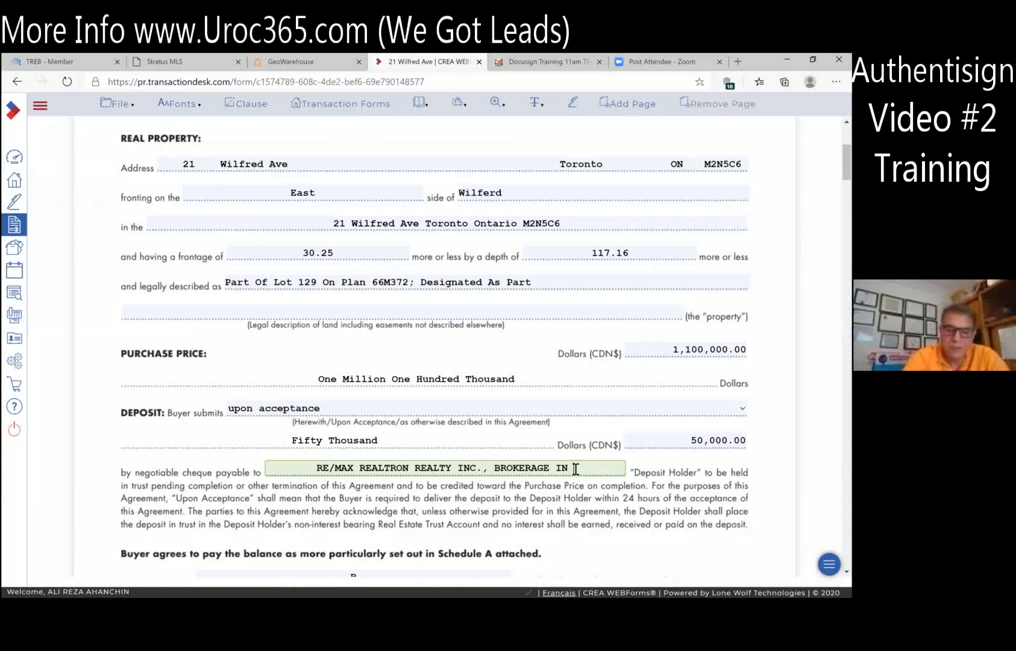
{"action": "type", "text": " TRUST"}
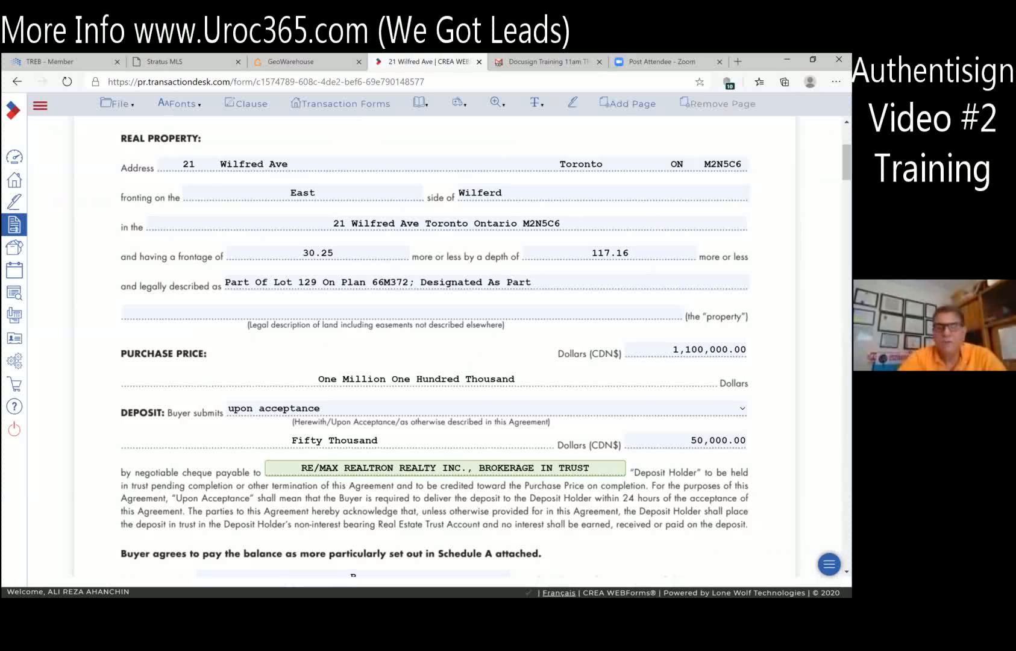
{"action": "scroll", "coordinate": [847, 163], "scroll_direction": "down", "scroll_amount": 3}
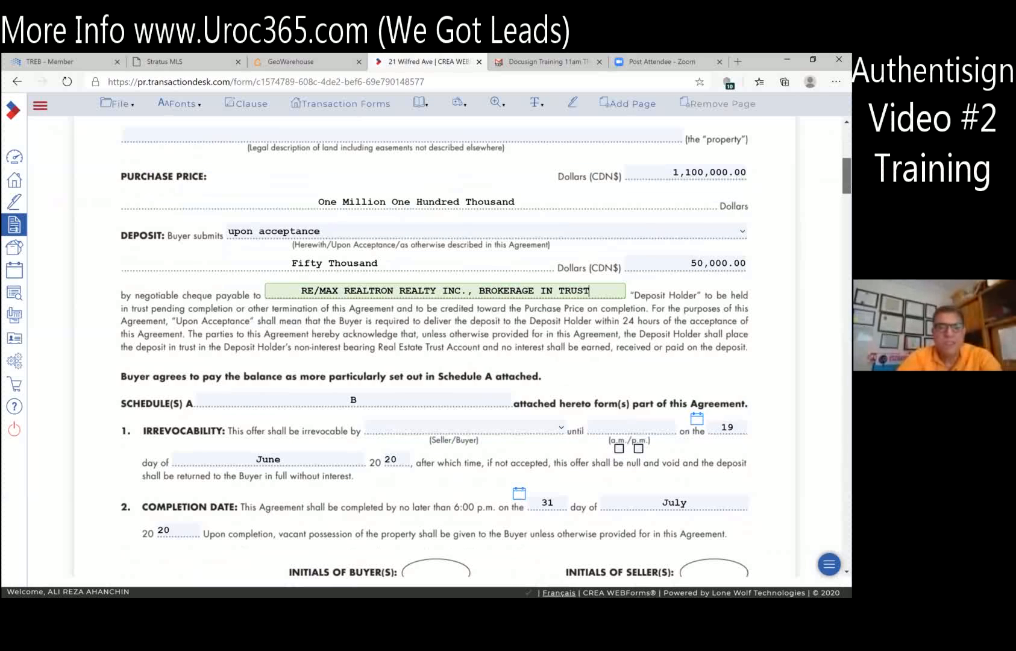
{"action": "left_click_drag", "start_coordinate": [846, 175], "coordinate": [846, 176]}
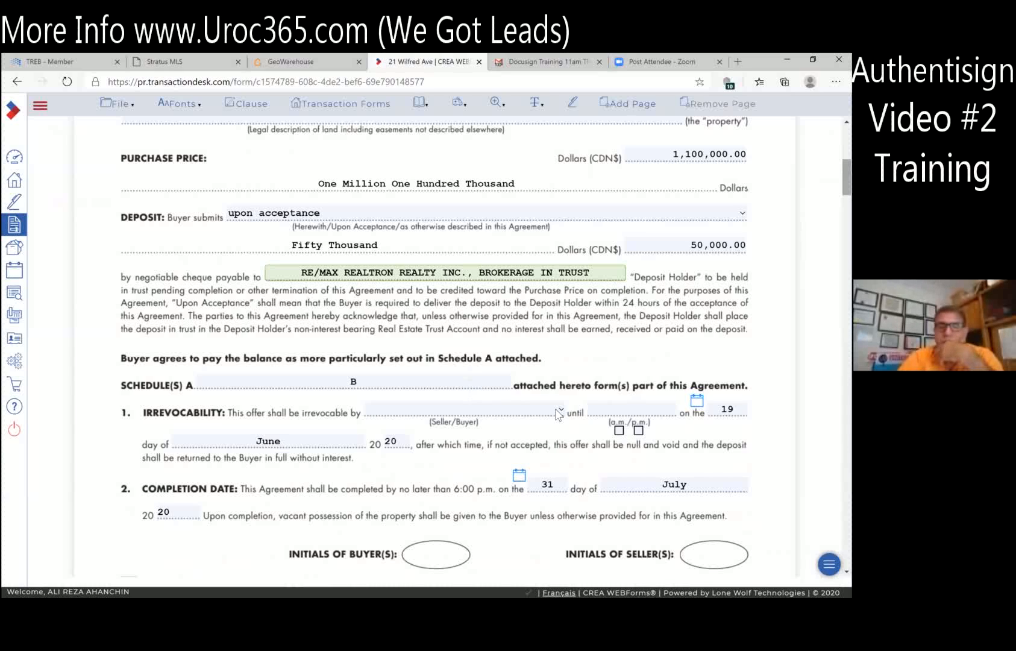
Step: Make the offer irrevocable by the Buyer until 11:59 p.m
{"action": "left_click", "coordinate": [523, 411]}
{"action": "left_click", "coordinate": [515, 443]}
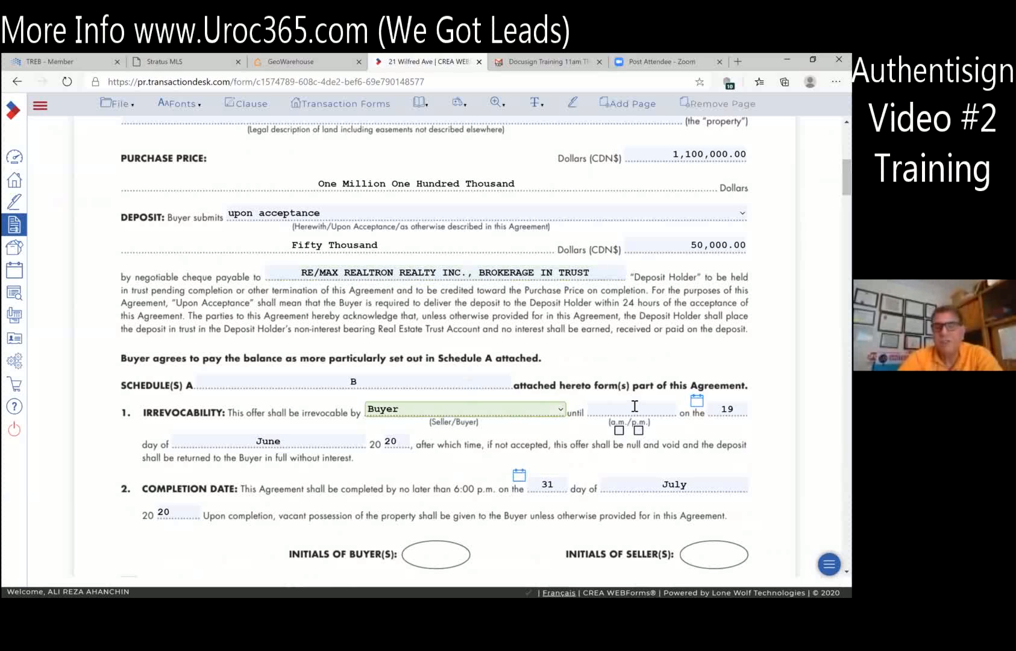
{"action": "left_click", "coordinate": [635, 406]}
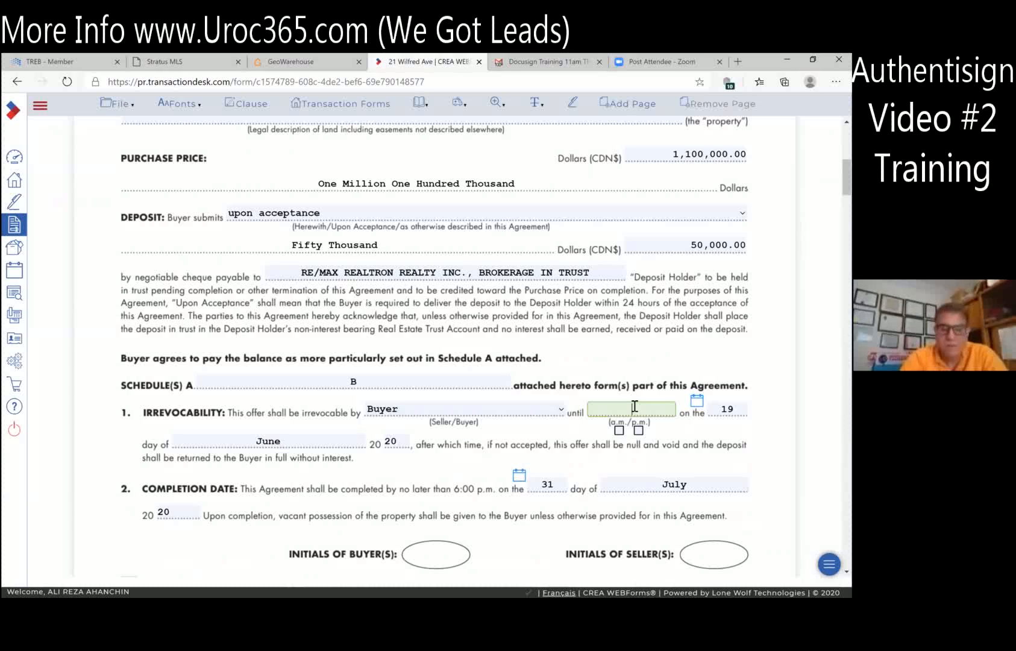
{"action": "type", "text": "11"}
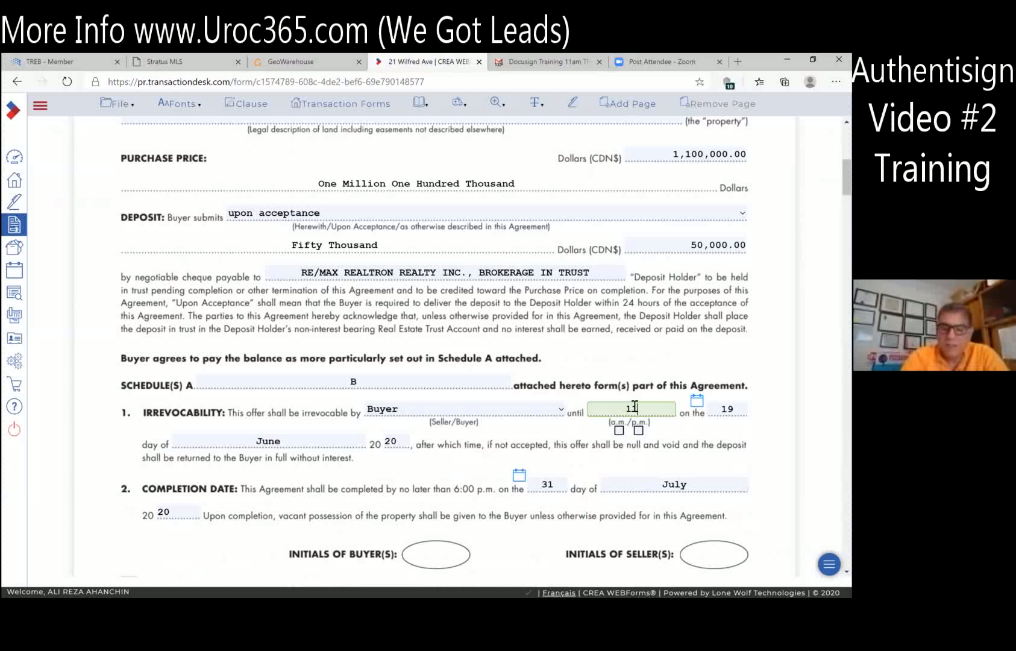
{"action": "type", "text": "159"}
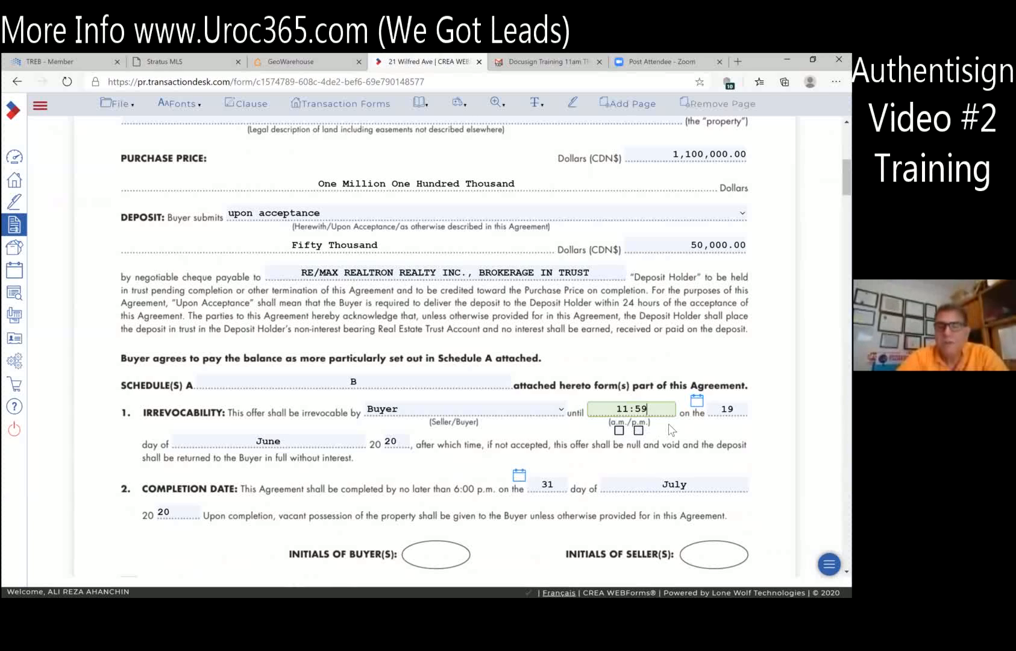
{"action": "left_click", "coordinate": [639, 430]}
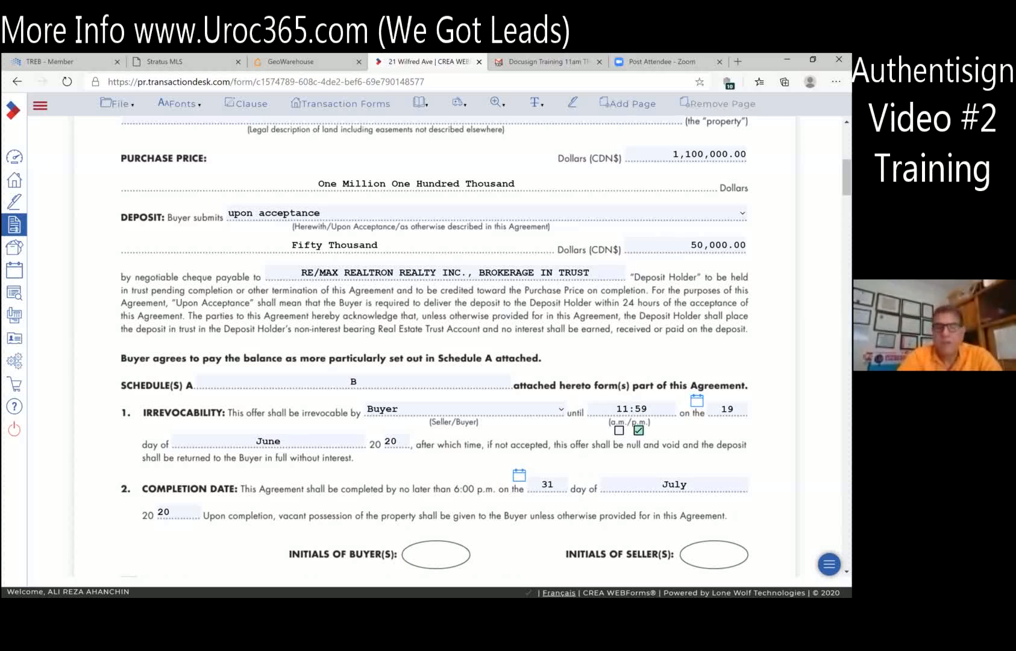
{"action": "scroll", "coordinate": [433, 347], "scroll_direction": "down", "scroll_amount": 3}
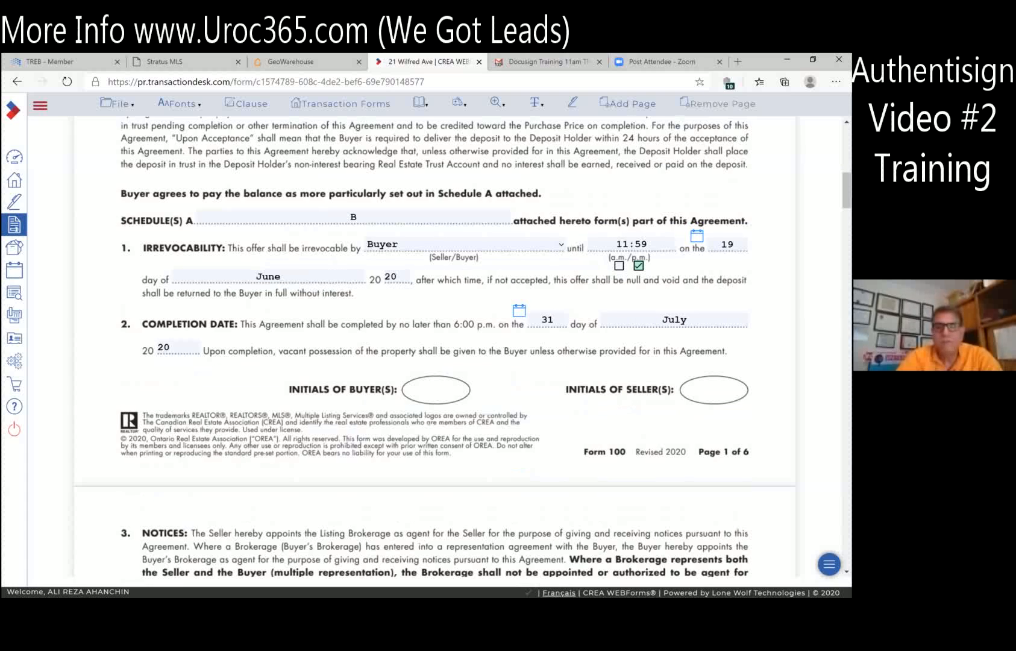
Step: Scroll the agreement down past page 1 of the form
{"action": "scroll", "coordinate": [572, 455], "scroll_direction": "down", "scroll_amount": 5}
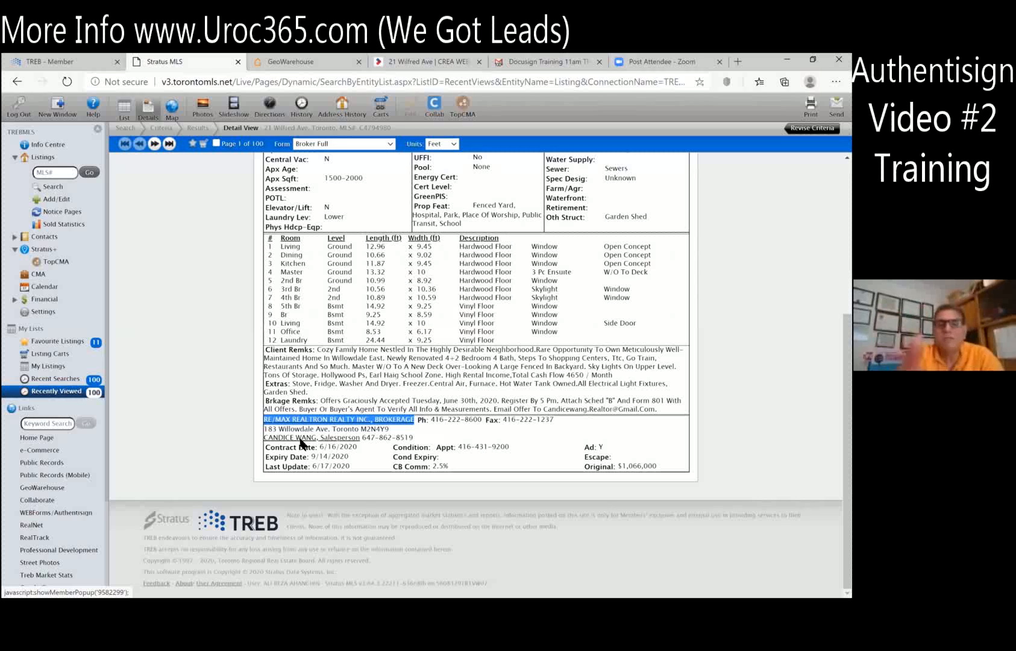
{"action": "left_click", "coordinate": [301, 439]}
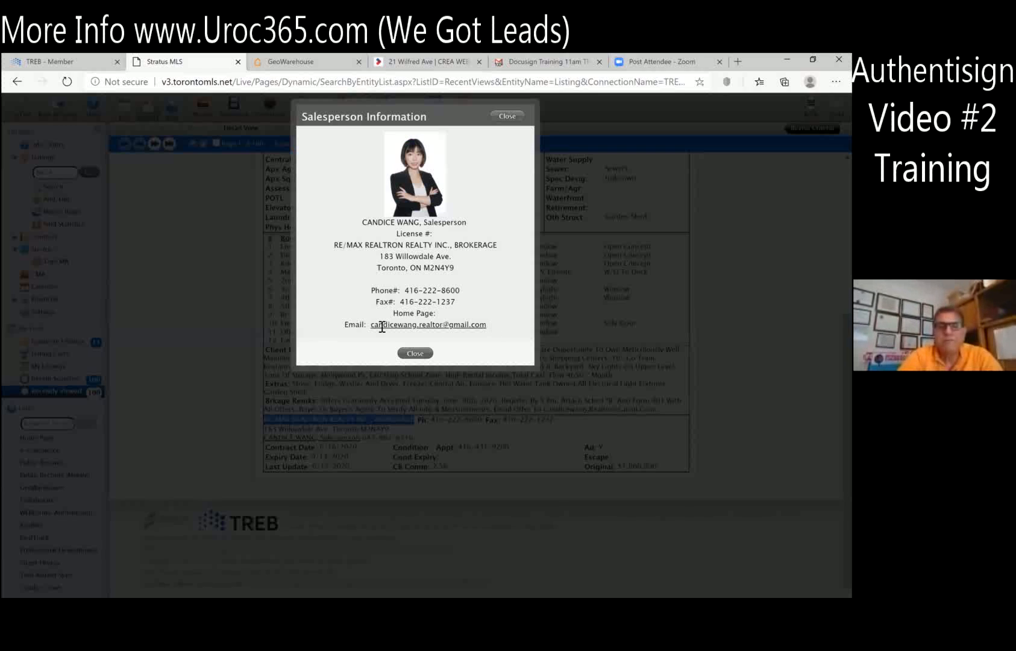
{"action": "left_click_drag", "start_coordinate": [486, 326], "coordinate": [374, 327]}
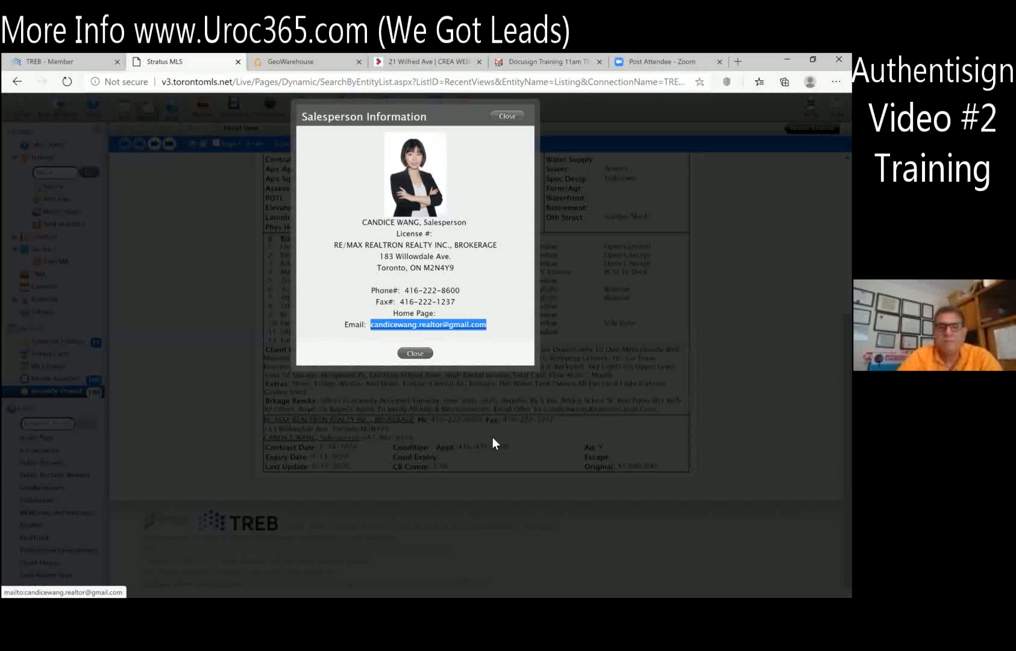
{"action": "right_click", "coordinate": [431, 324]}
{"action": "left_click", "coordinate": [466, 438]}
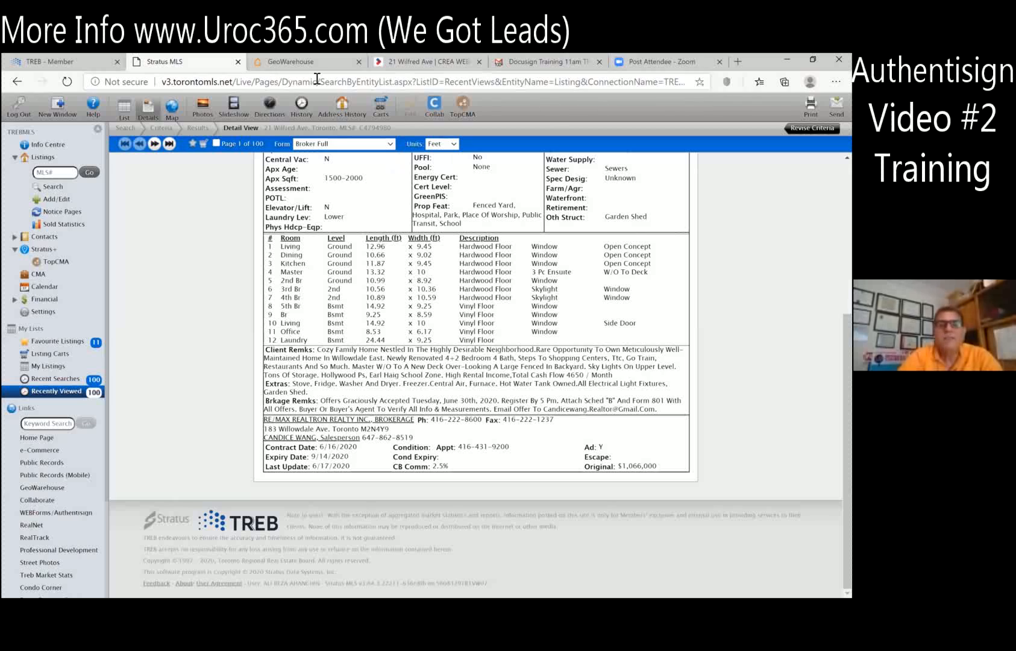
{"action": "key", "text": "ctrl+Tab"}
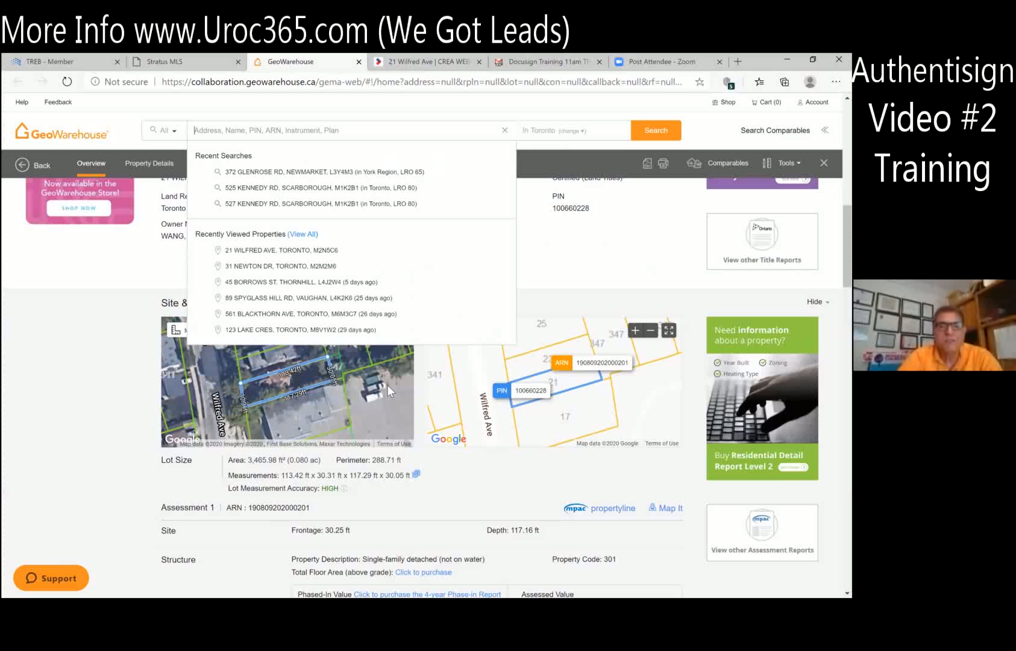
Step: Paste the copied salesperson email into the seller Email Address field of section 3 Notices
{"action": "key", "text": "ctrl+Tab"}
{"action": "right_click", "coordinate": [402, 293]}
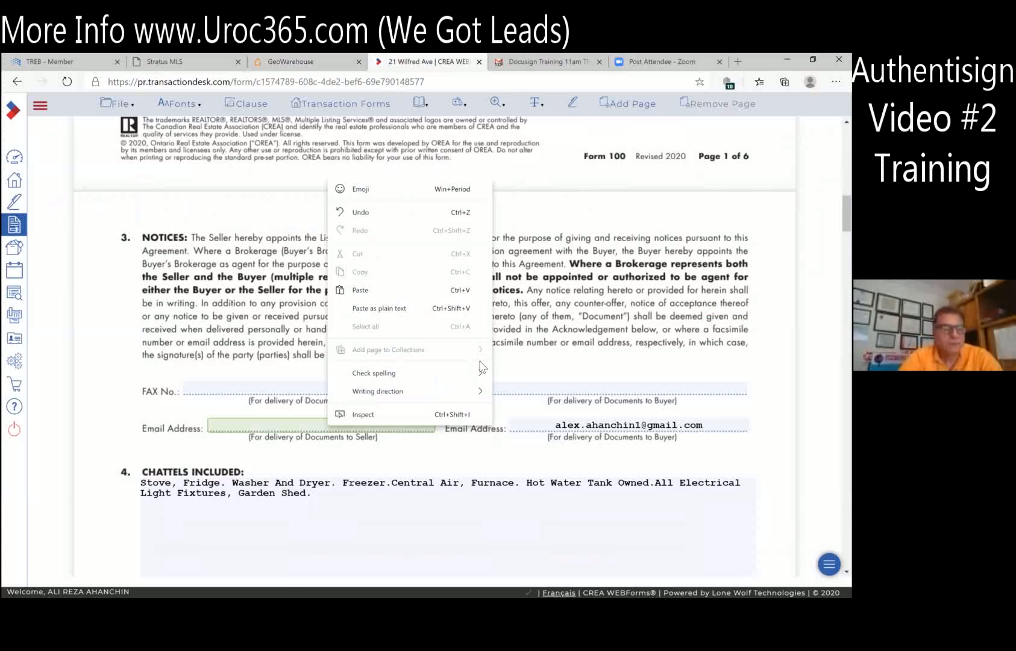
{"action": "left_click", "coordinate": [360, 290]}
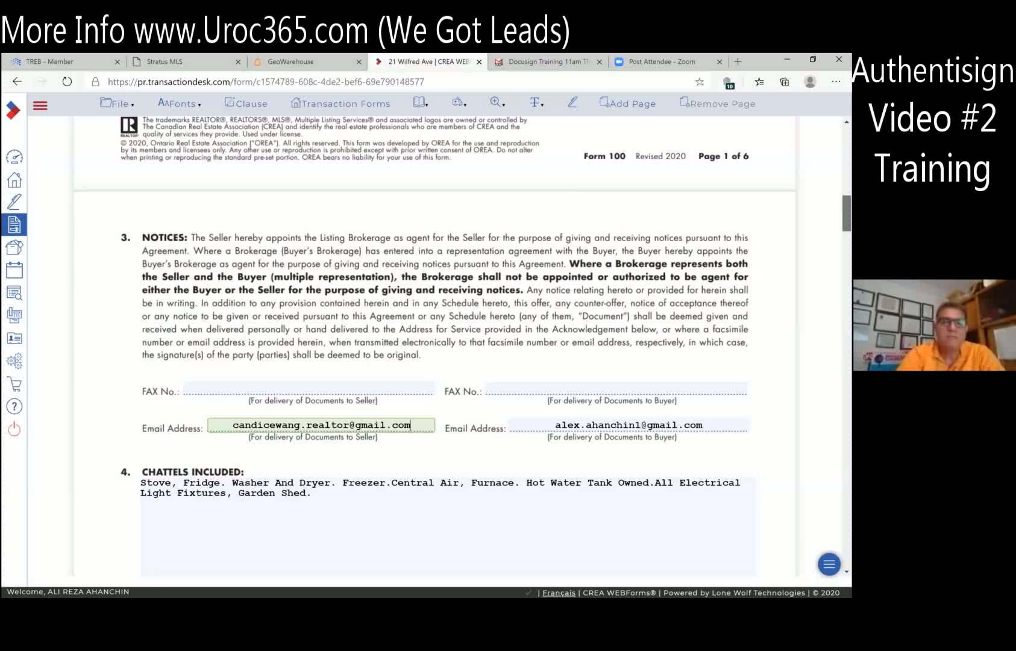
{"action": "scroll", "coordinate": [434, 346], "scroll_direction": "down", "scroll_amount": 5}
{"action": "scroll", "coordinate": [433, 347], "scroll_direction": "up", "scroll_amount": 1}
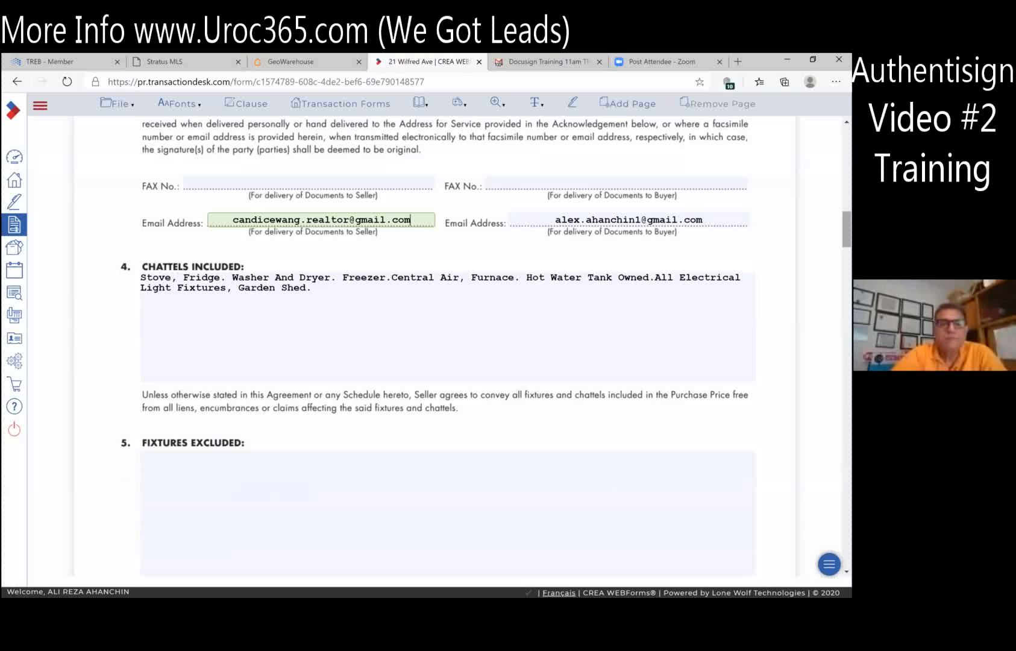
Step: Set the section 7 HST clause to 'included in' the Purchase Price
{"action": "scroll", "coordinate": [434, 344], "scroll_direction": "down", "scroll_amount": 5}
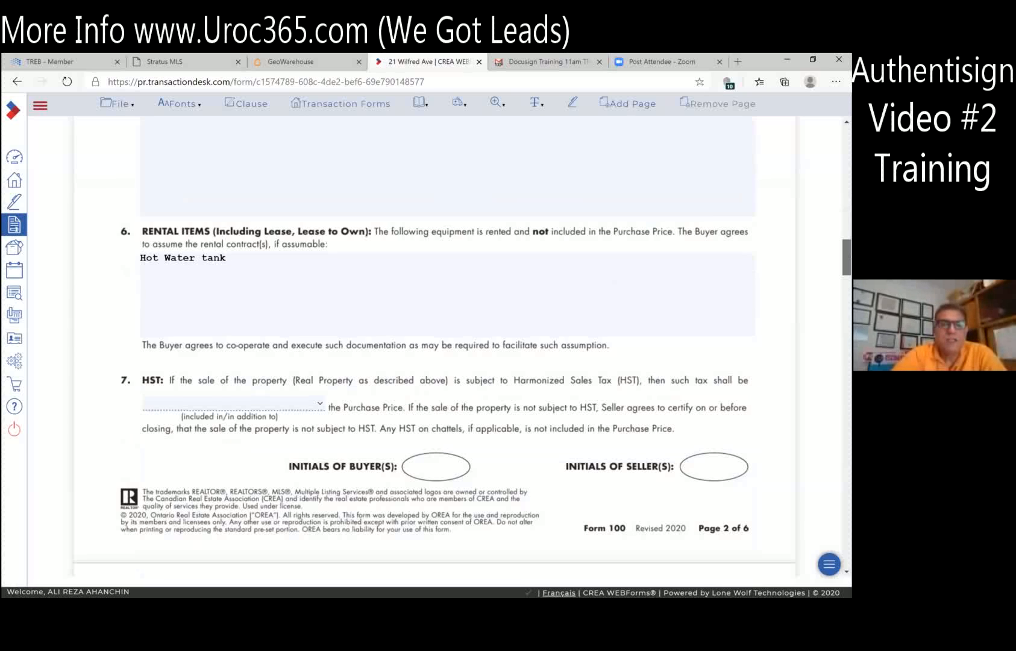
{"action": "scroll", "coordinate": [434, 343], "scroll_direction": "up", "scroll_amount": 1}
{"action": "scroll", "coordinate": [288, 302], "scroll_direction": "down", "scroll_amount": 1}
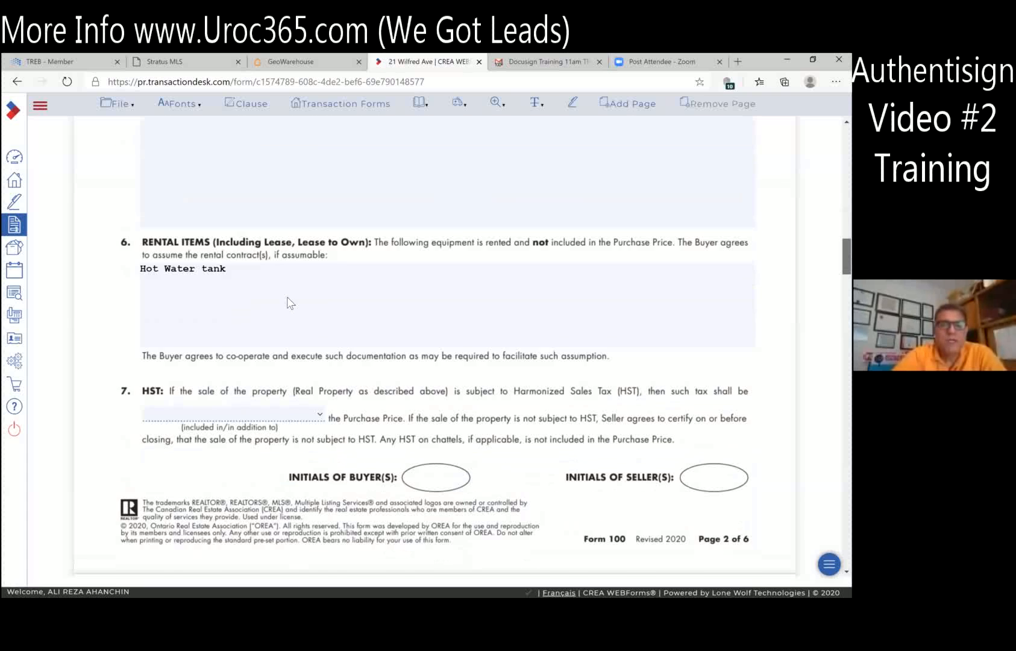
{"action": "scroll", "coordinate": [288, 301], "scroll_direction": "down", "scroll_amount": 1}
{"action": "left_click", "coordinate": [320, 352]}
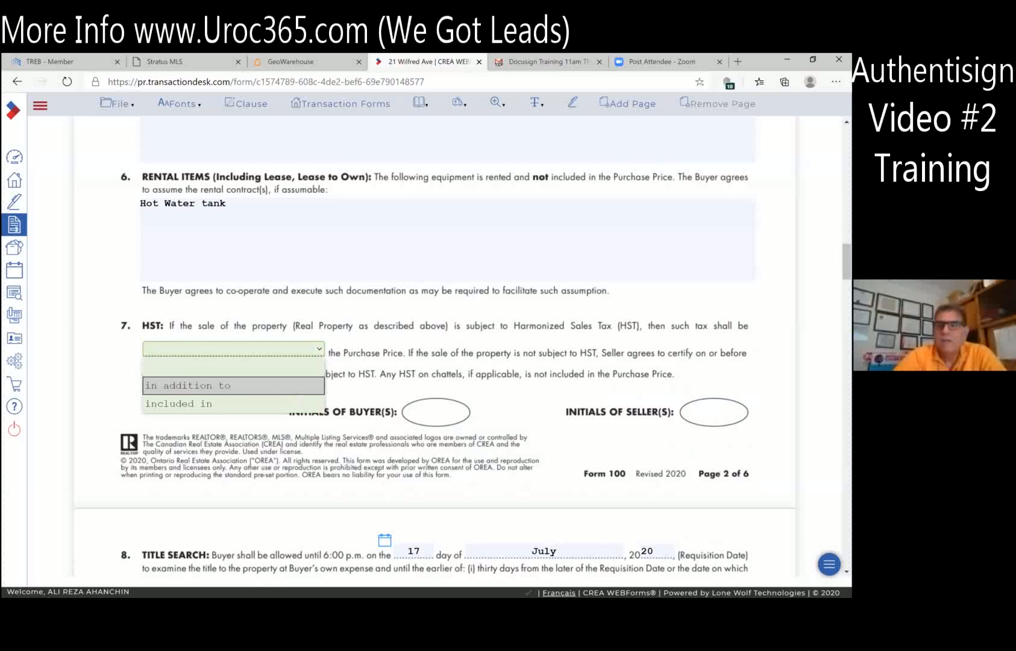
{"action": "left_click", "coordinate": [291, 406]}
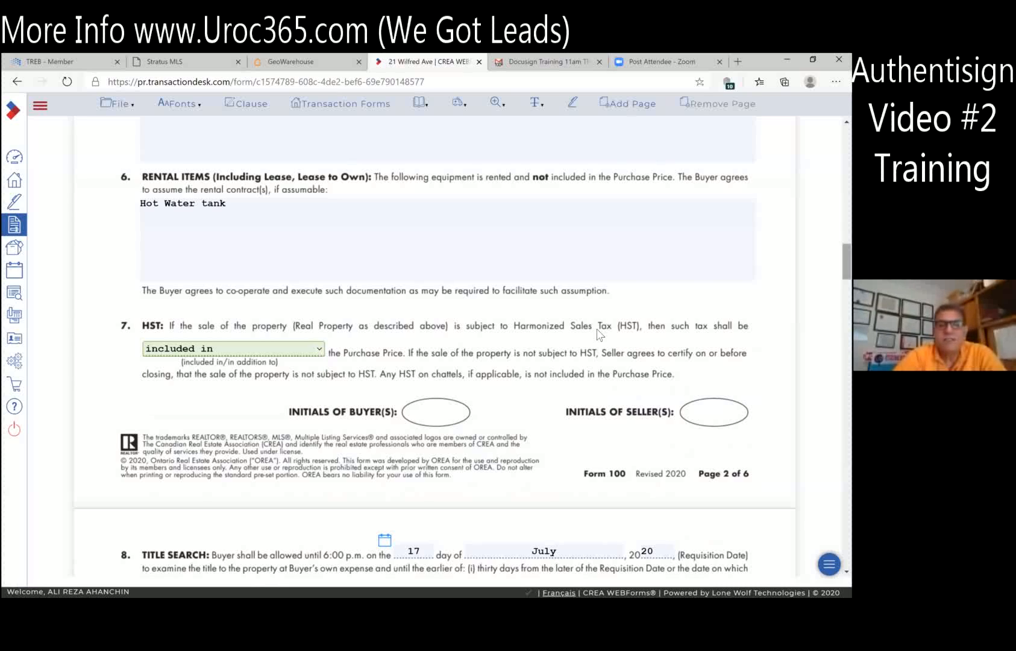
{"action": "scroll", "coordinate": [687, 318], "scroll_direction": "down", "scroll_amount": 4}
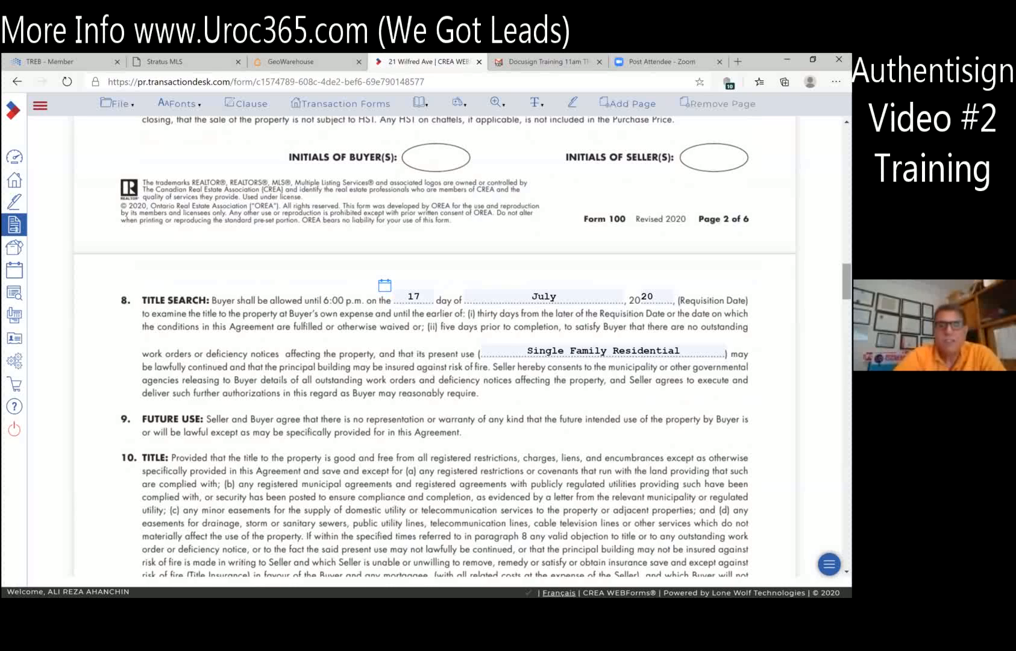
Step: Scroll through the signature, Information on Brokerage(s) and Acknowledgement sections down to Schedule A
{"action": "scroll", "coordinate": [482, 280], "scroll_direction": "down", "scroll_amount": 10}
{"action": "scroll", "coordinate": [566, 340], "scroll_direction": "down", "scroll_amount": 10}
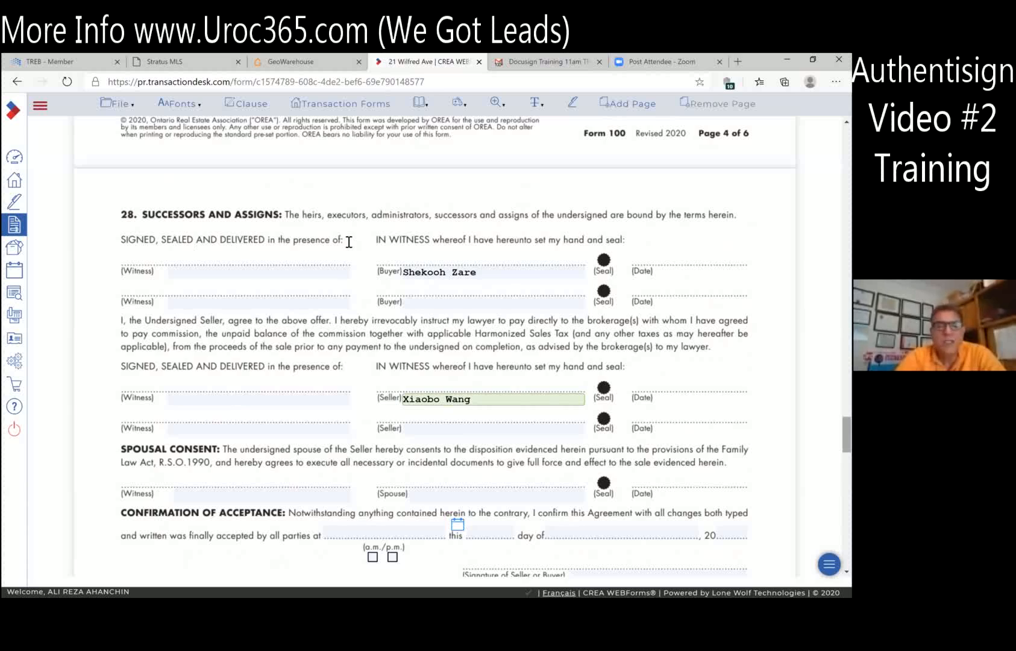
{"action": "scroll", "coordinate": [168, 275], "scroll_direction": "down", "scroll_amount": 6}
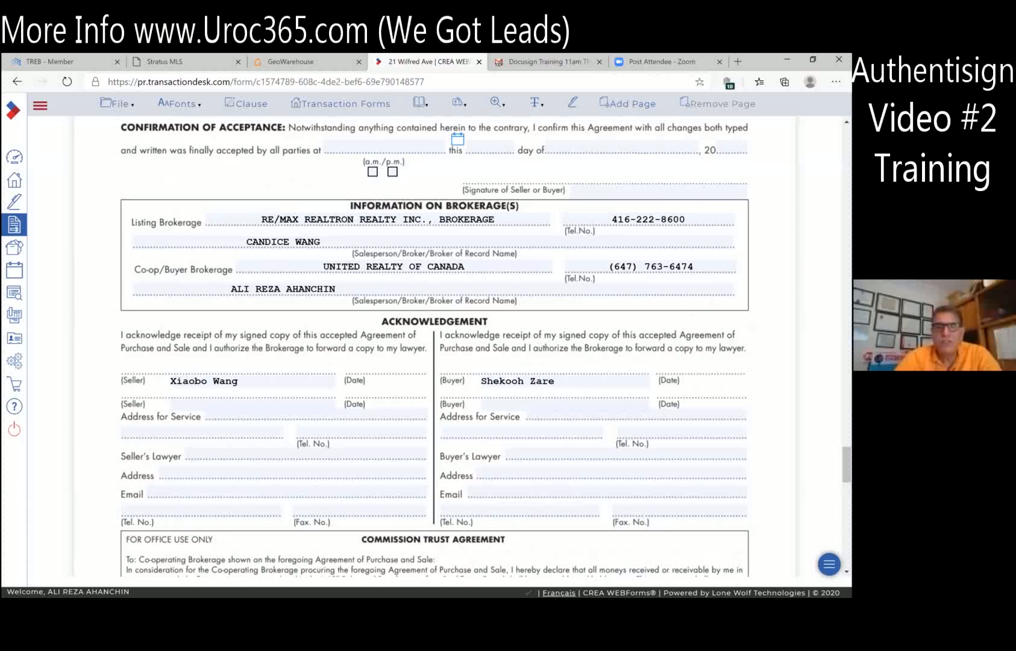
{"action": "scroll", "coordinate": [688, 414], "scroll_direction": "down", "scroll_amount": 5}
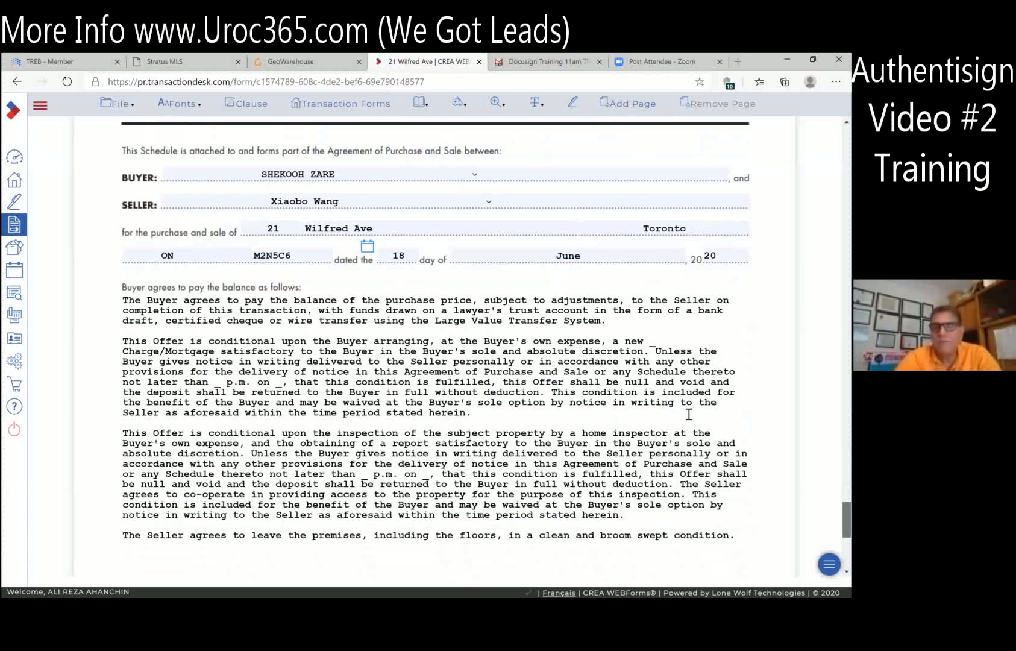
Step: Fill the co-operating brokerage signer line with the suggested buyer's agent name
{"action": "scroll", "coordinate": [690, 415], "scroll_direction": "up", "scroll_amount": 7}
{"action": "left_click", "coordinate": [690, 413]}
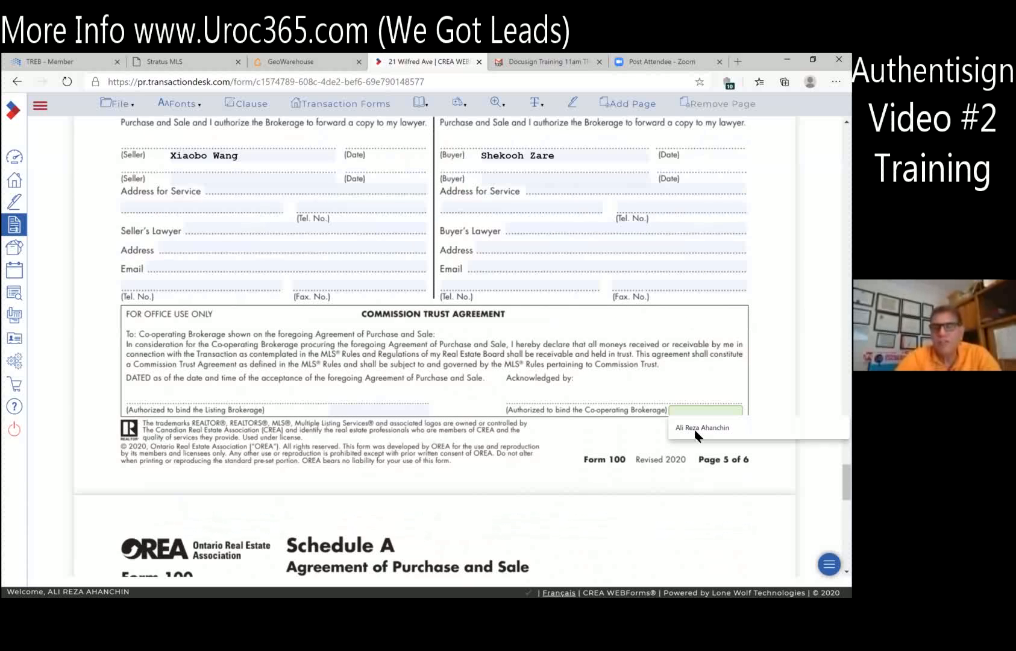
{"action": "left_click", "coordinate": [695, 429]}
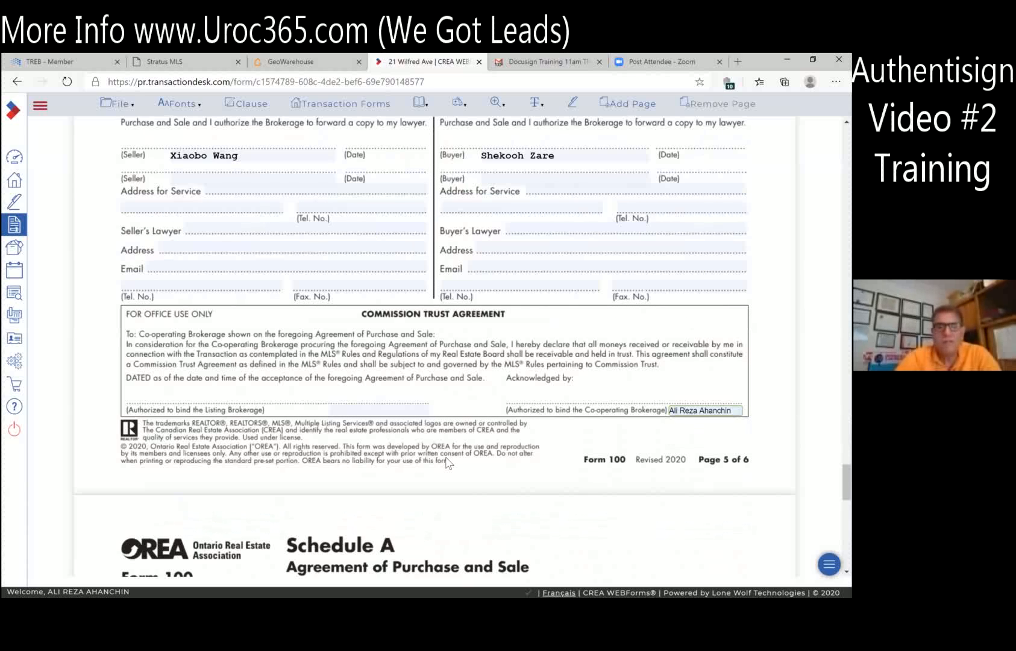
Step: Select the listing brokerage signer line, then scroll down to the Schedule A heading
{"action": "left_click", "coordinate": [396, 415]}
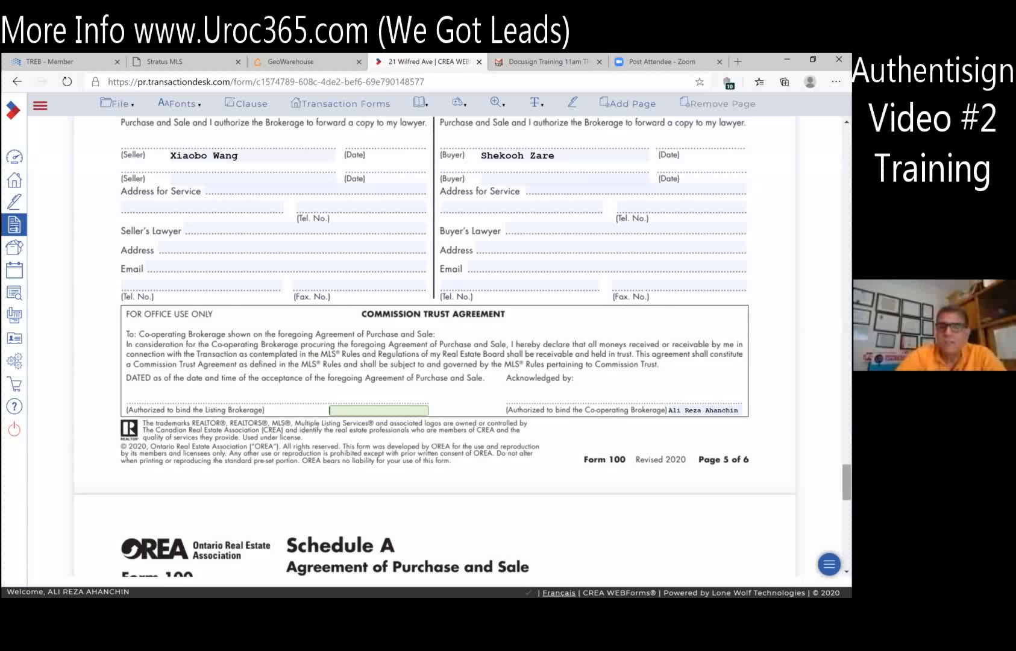
{"action": "scroll", "coordinate": [434, 347], "scroll_direction": "down", "scroll_amount": 7}
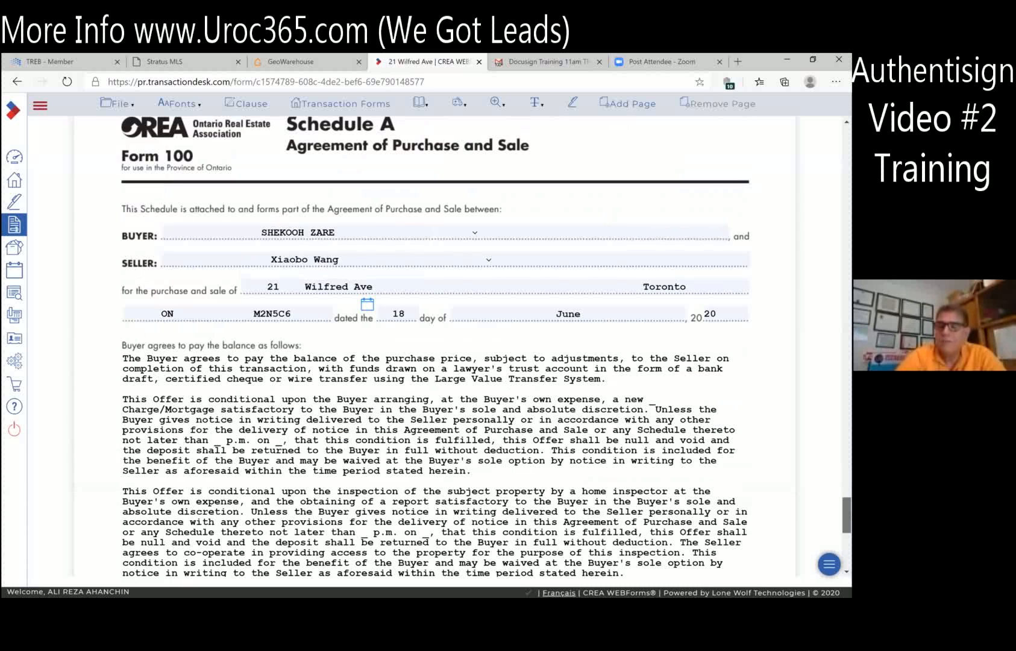
{"action": "scroll", "coordinate": [434, 347], "scroll_direction": "up", "scroll_amount": 7}
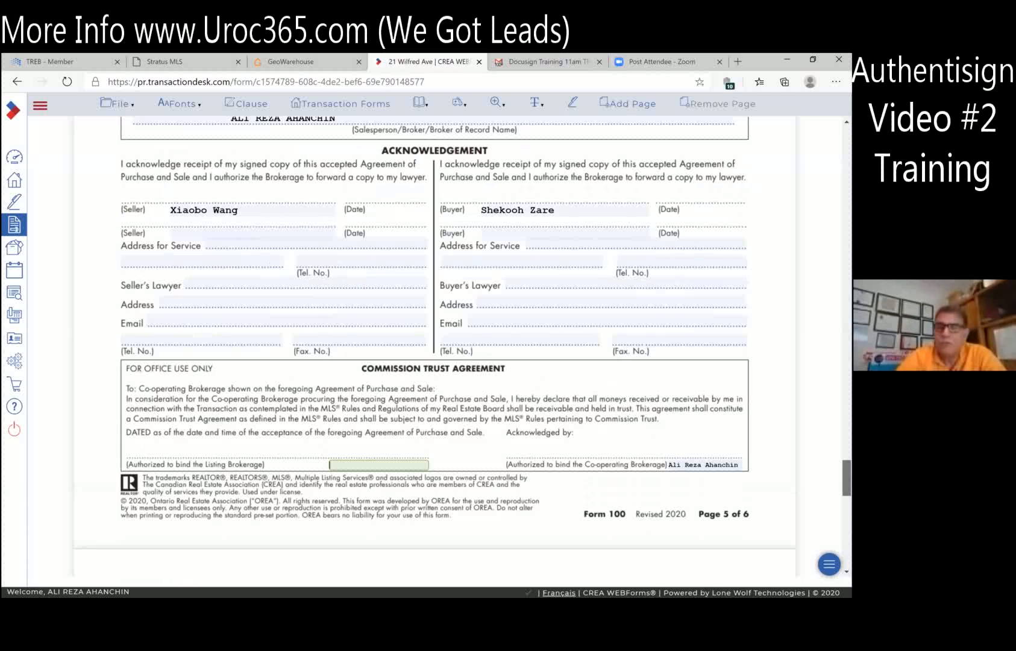
{"action": "scroll", "coordinate": [434, 346], "scroll_direction": "down", "scroll_amount": 4}
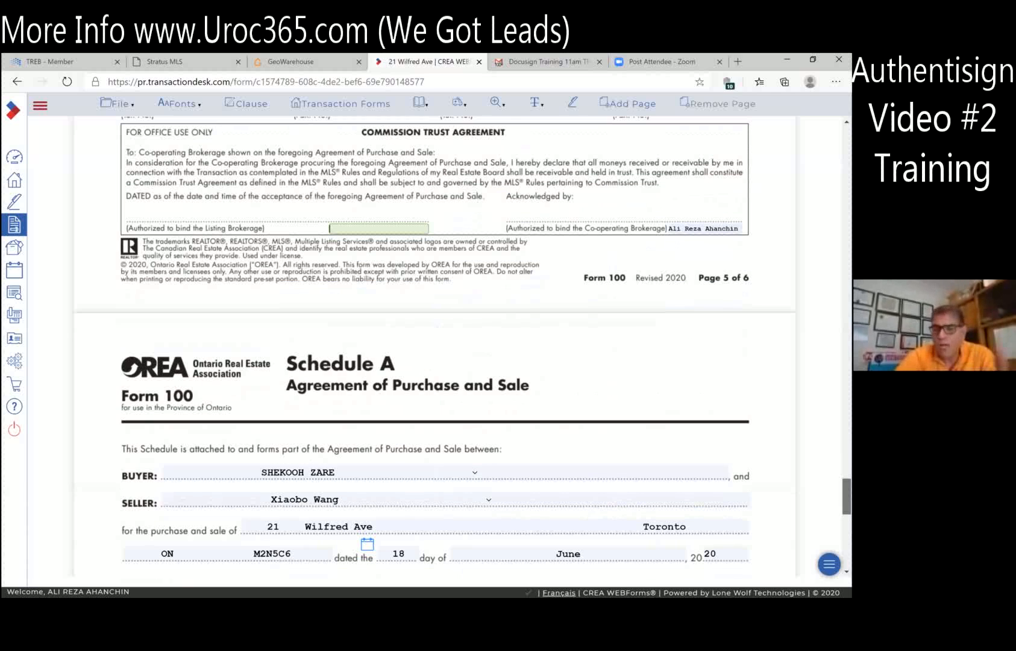
{"action": "scroll", "coordinate": [310, 300], "scroll_direction": "down", "scroll_amount": 1}
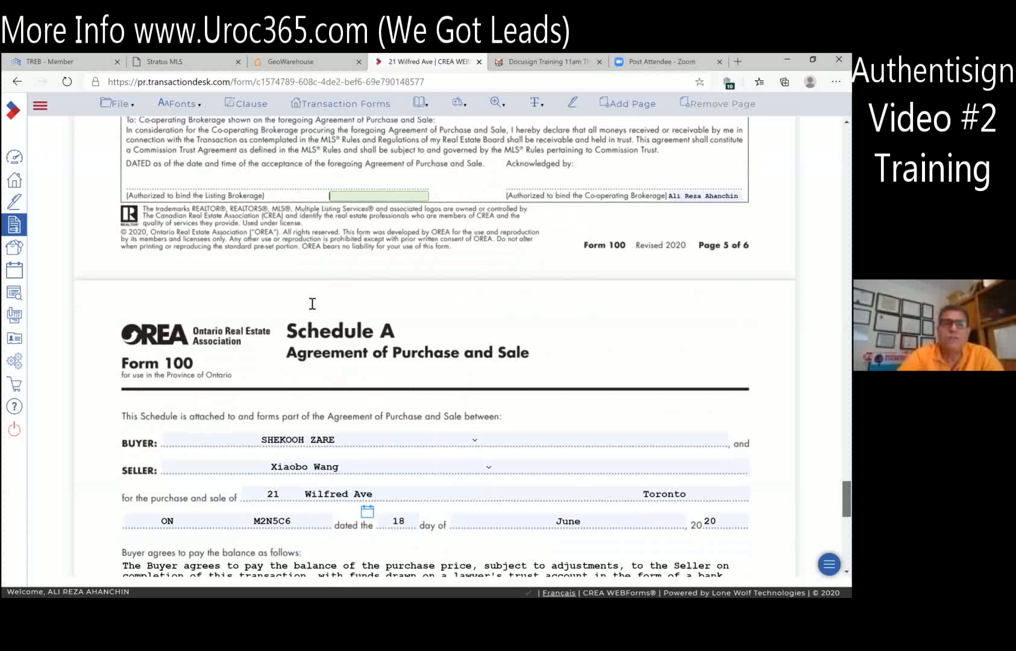
{"action": "scroll", "coordinate": [250, 106], "scroll_direction": "down", "scroll_amount": 4}
Step: Try adding a clause to Schedule A, then open another form from the Transaction Forms list
{"action": "left_click", "coordinate": [250, 106]}
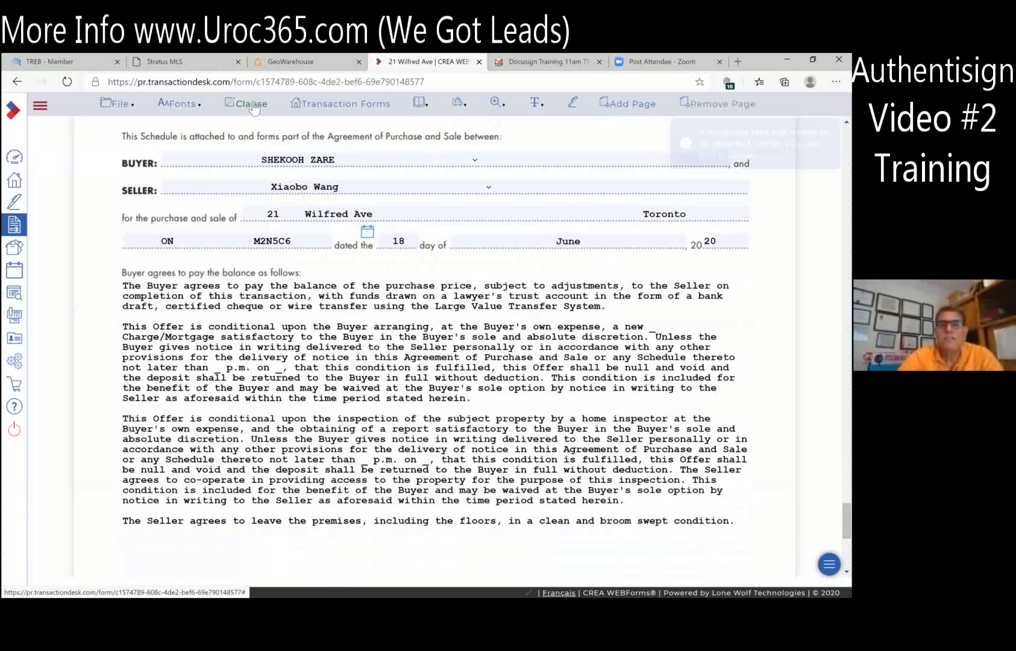
{"action": "left_click", "coordinate": [252, 106]}
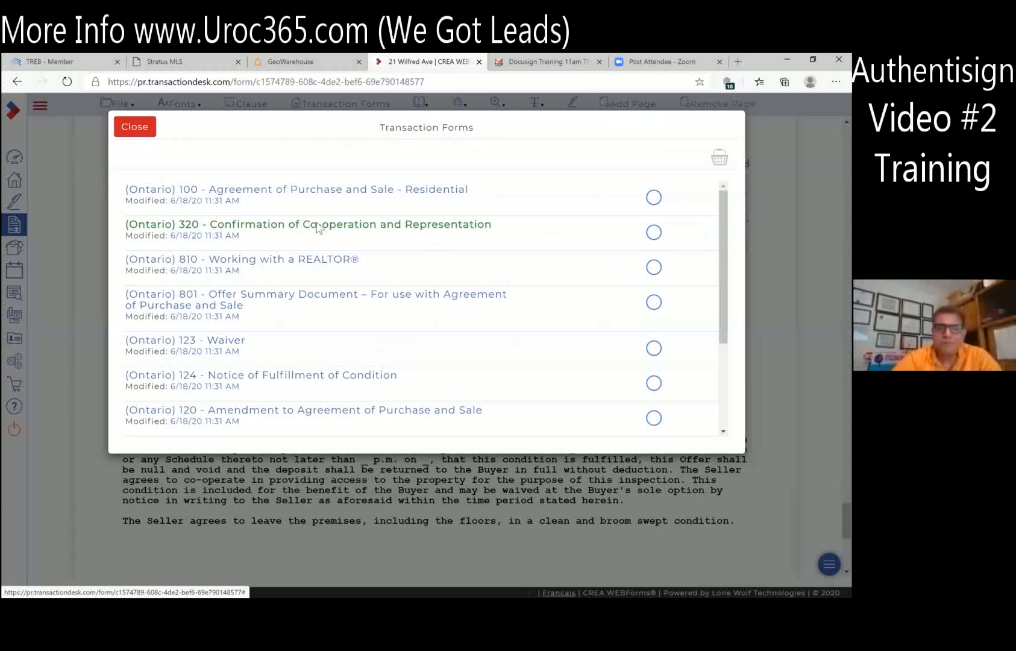
{"action": "left_click", "coordinate": [318, 227]}
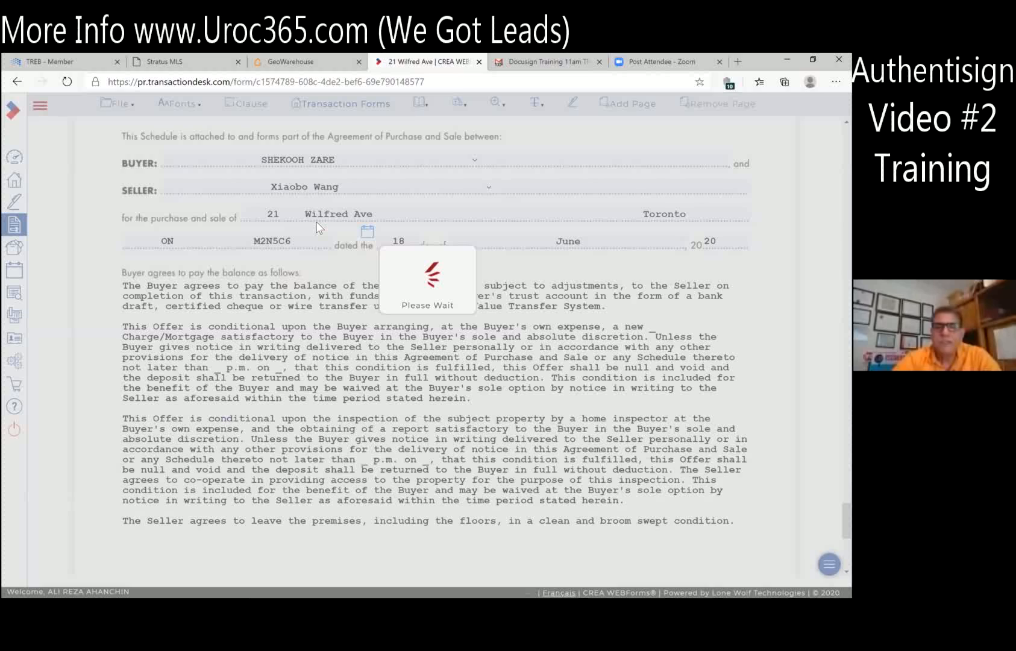
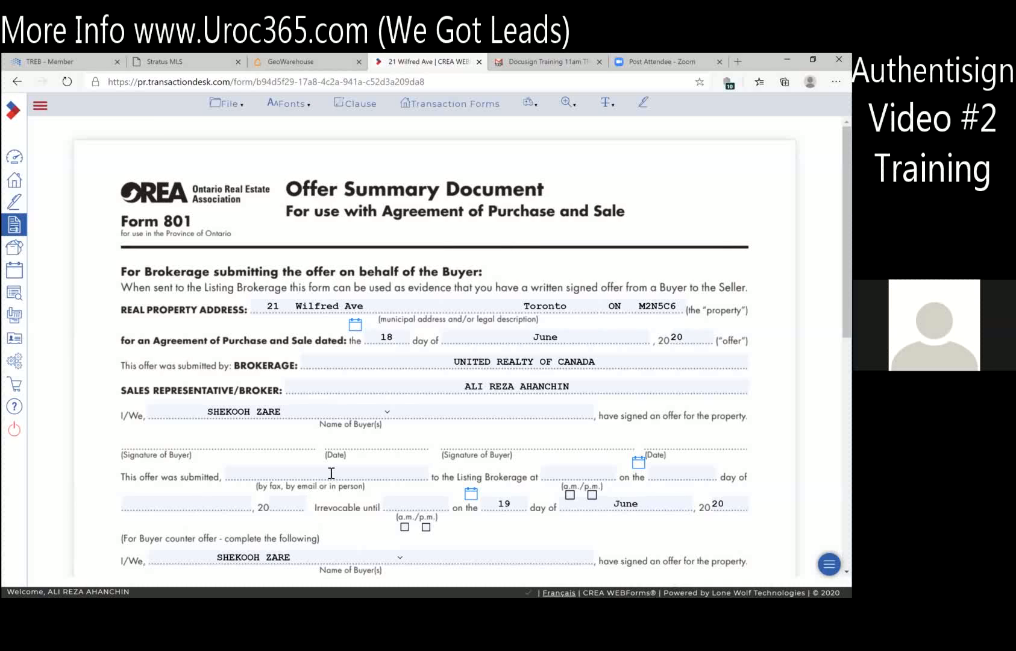
Step: Record the offer as submitted by email at 12:30 p.m. on June 18
{"action": "left_click", "coordinate": [281, 474]}
{"action": "left_click", "coordinate": [281, 501]}
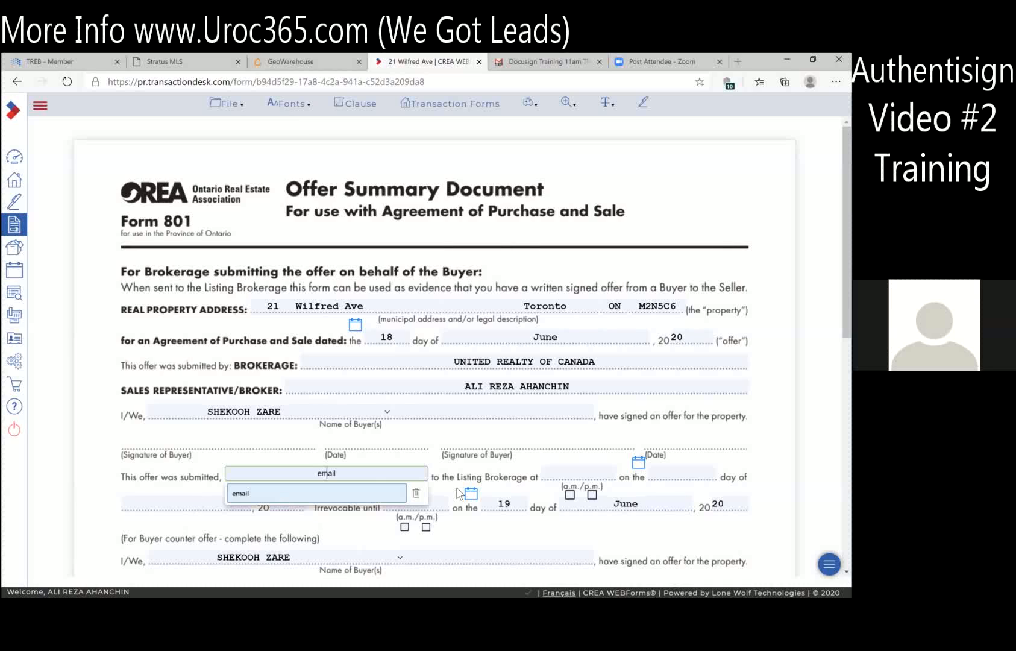
{"action": "left_click", "coordinate": [573, 474]}
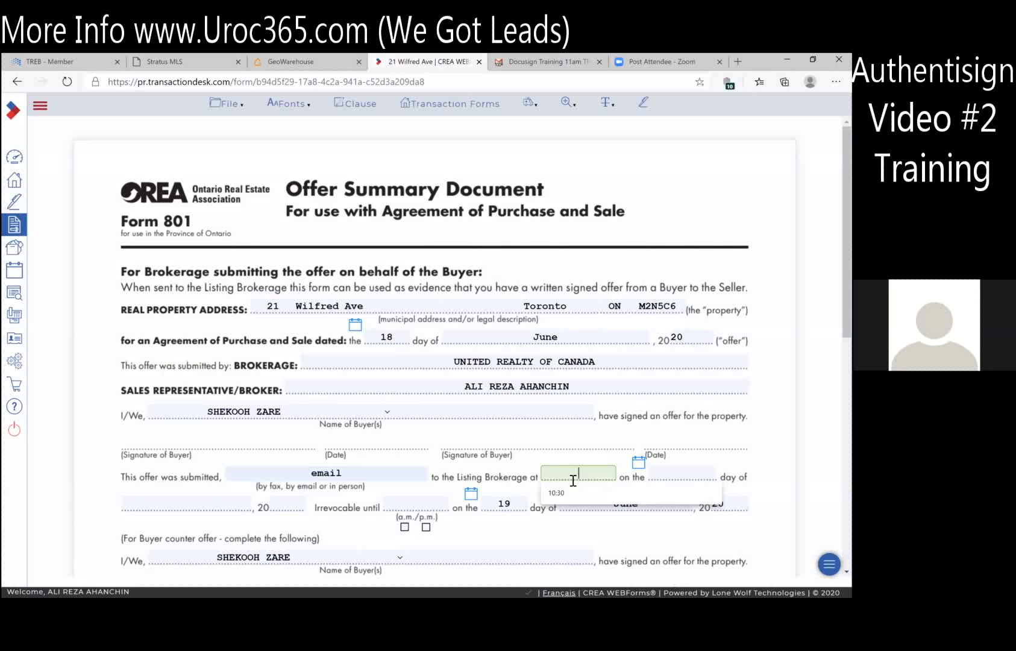
{"action": "type", "text": "12:"}
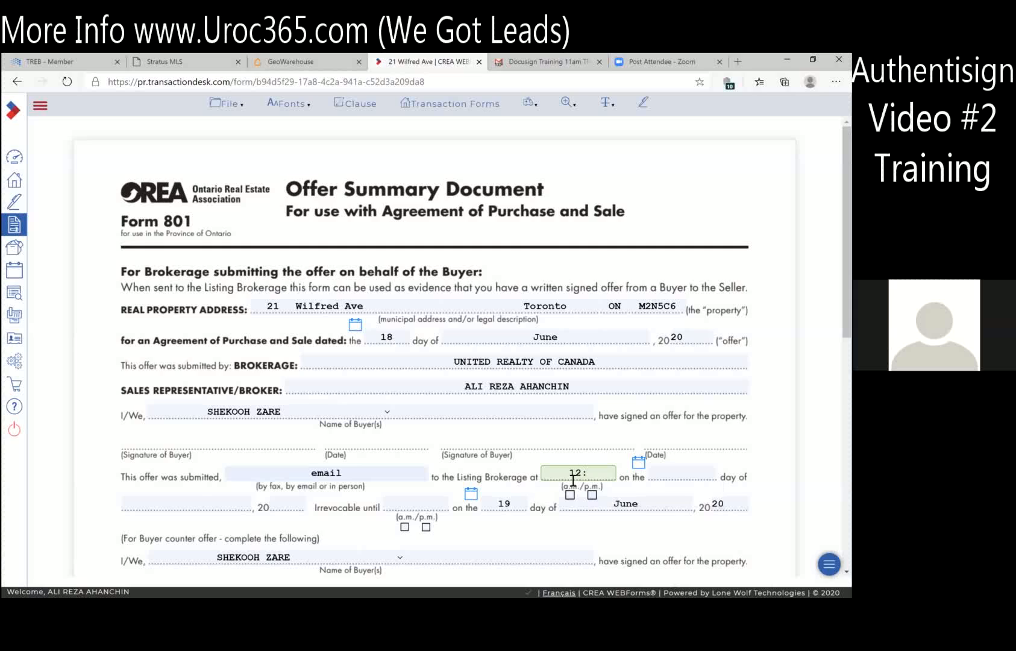
{"action": "type", "text": "30"}
{"action": "left_click", "coordinate": [592, 495]}
{"action": "left_click", "coordinate": [666, 473]}
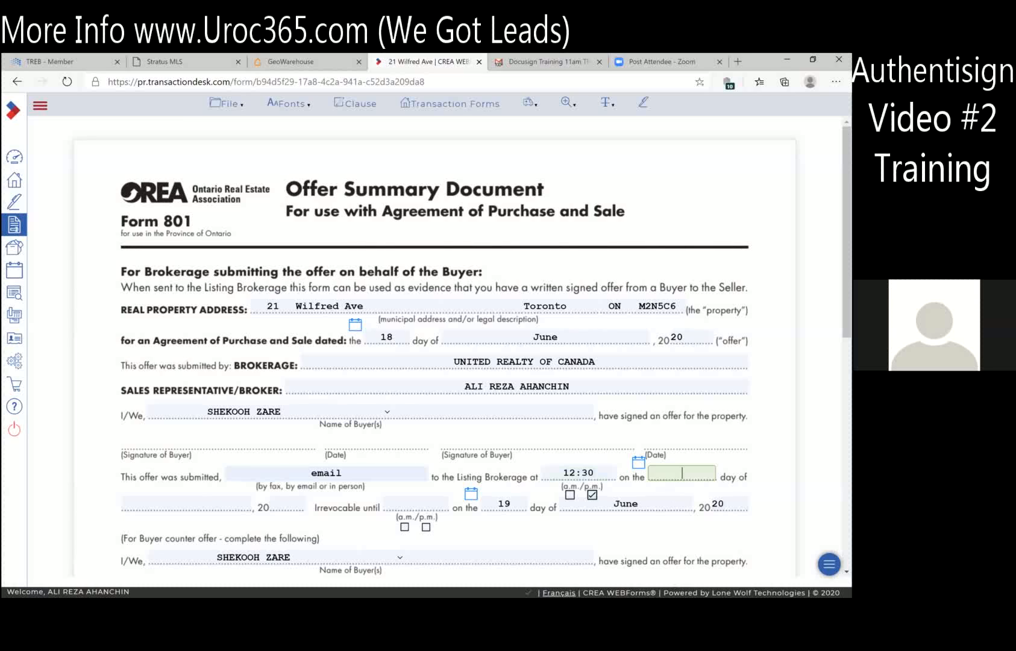
{"action": "left_click", "coordinate": [638, 464]}
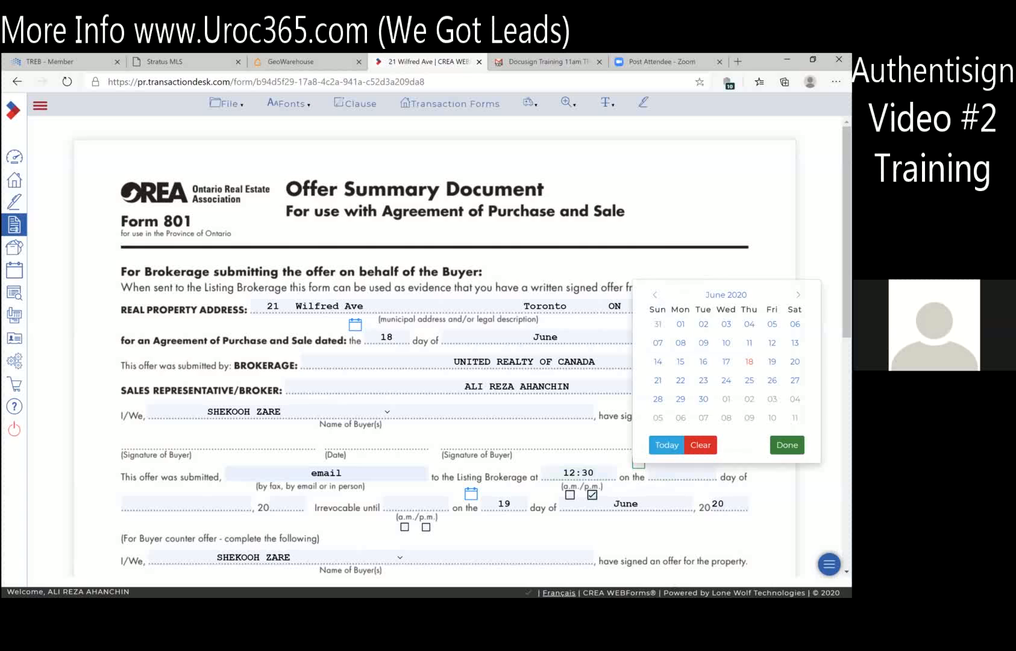
{"action": "left_click", "coordinate": [749, 361]}
{"action": "left_click", "coordinate": [359, 552]}
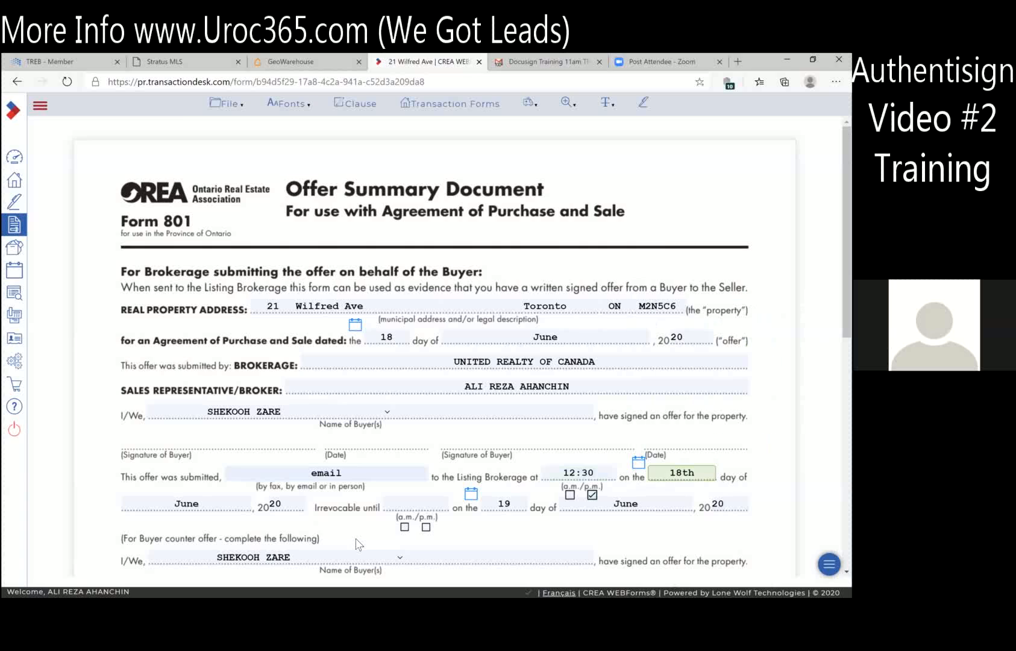
Step: Make the offer irrevocable until 11:59 p.m
{"action": "left_click", "coordinate": [415, 506]}
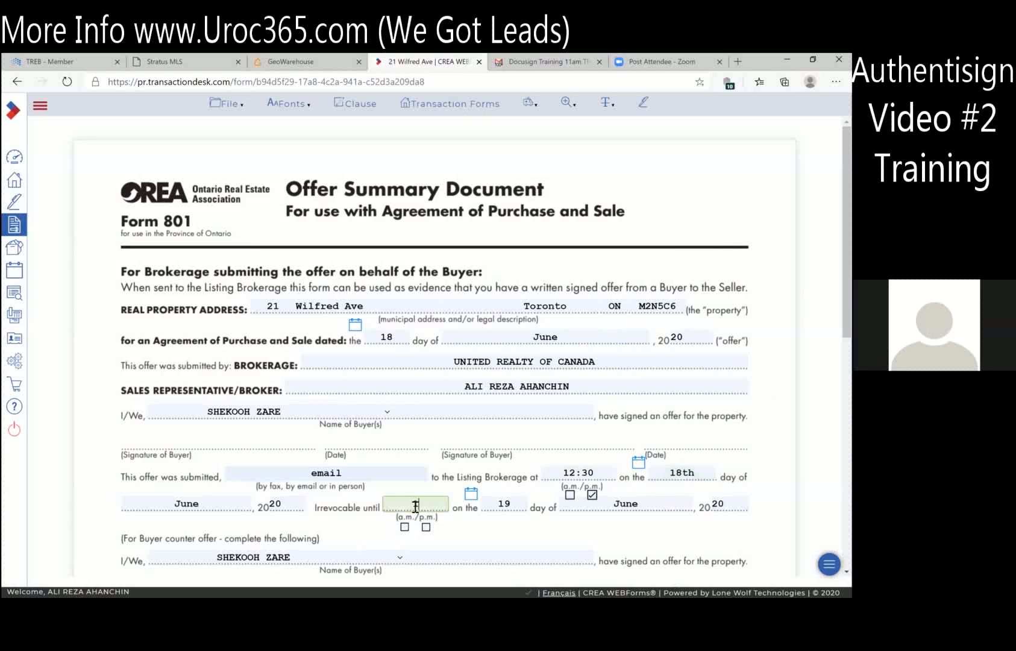
{"action": "type", "text": "11:59"}
{"action": "left_click", "coordinate": [426, 527]}
Step: Save Form 801 with File > Save, then start Authentisign e-signing for it
{"action": "scroll", "coordinate": [233, 108], "scroll_direction": "down", "scroll_amount": 1}
{"action": "left_click", "coordinate": [229, 104]}
{"action": "mouse_move", "coordinate": [241, 190]}
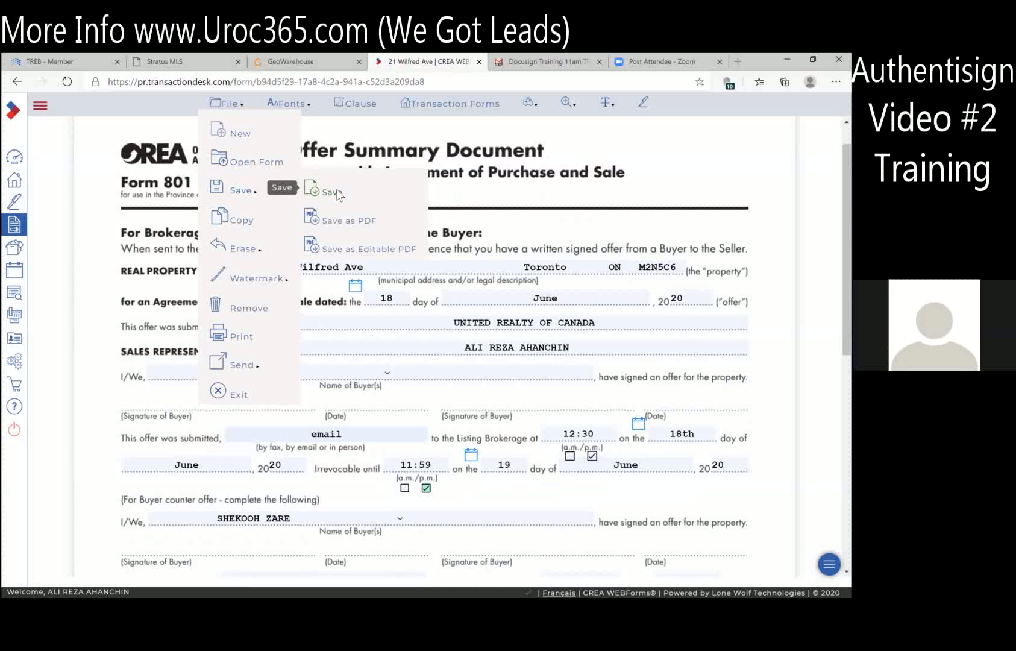
{"action": "left_click", "coordinate": [338, 193]}
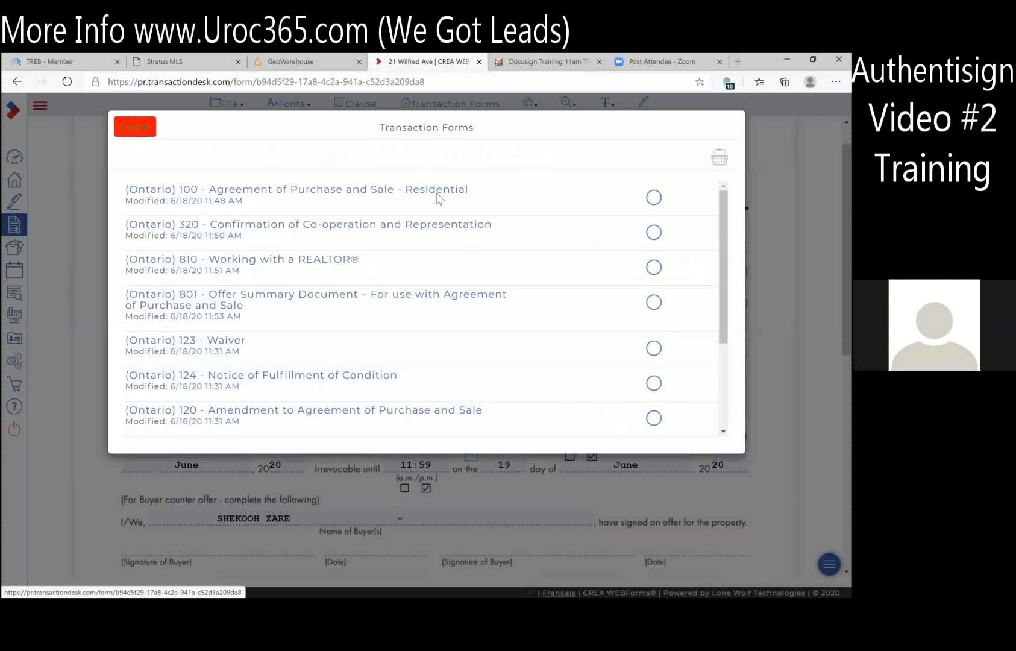
{"action": "left_click", "coordinate": [645, 107]}
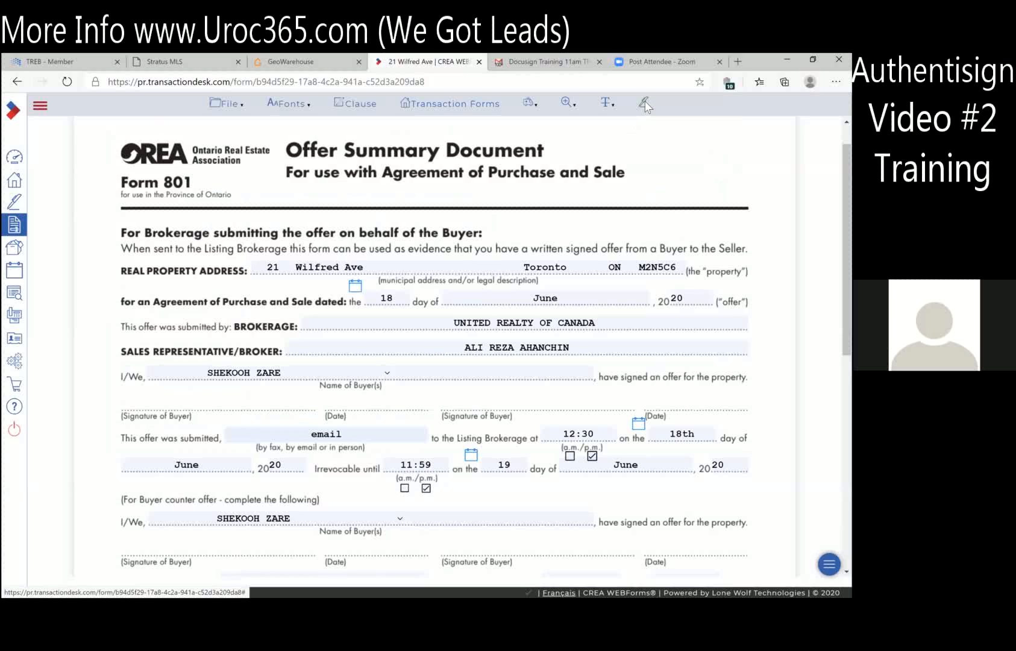
{"action": "left_click", "coordinate": [644, 105]}
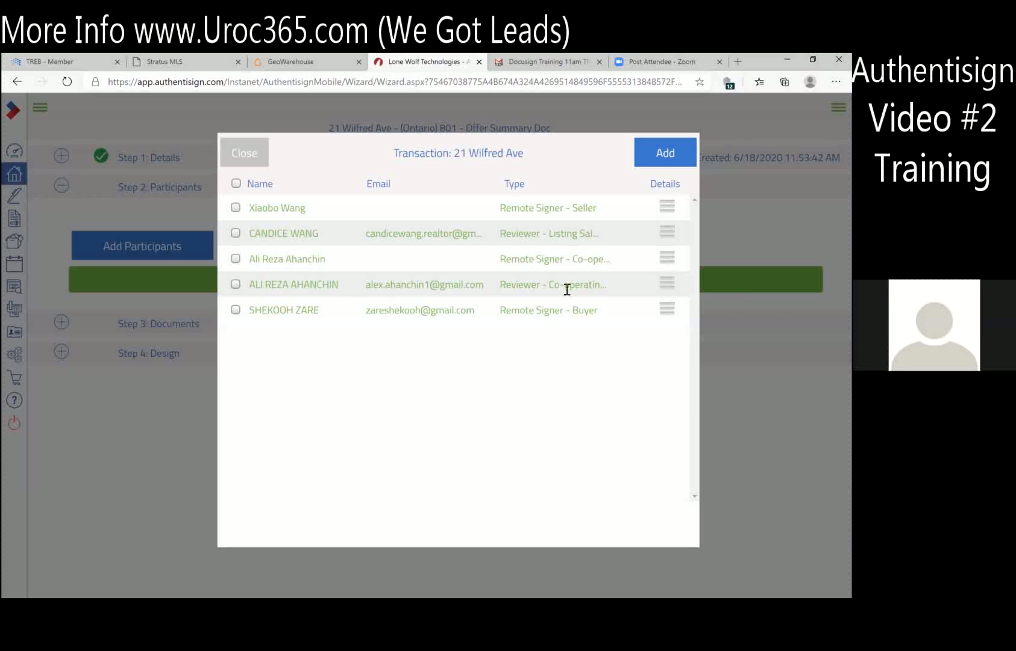
Step: Add the co-operating salesperson and the buyer from the contact list as participants
{"action": "left_click", "coordinate": [235, 287]}
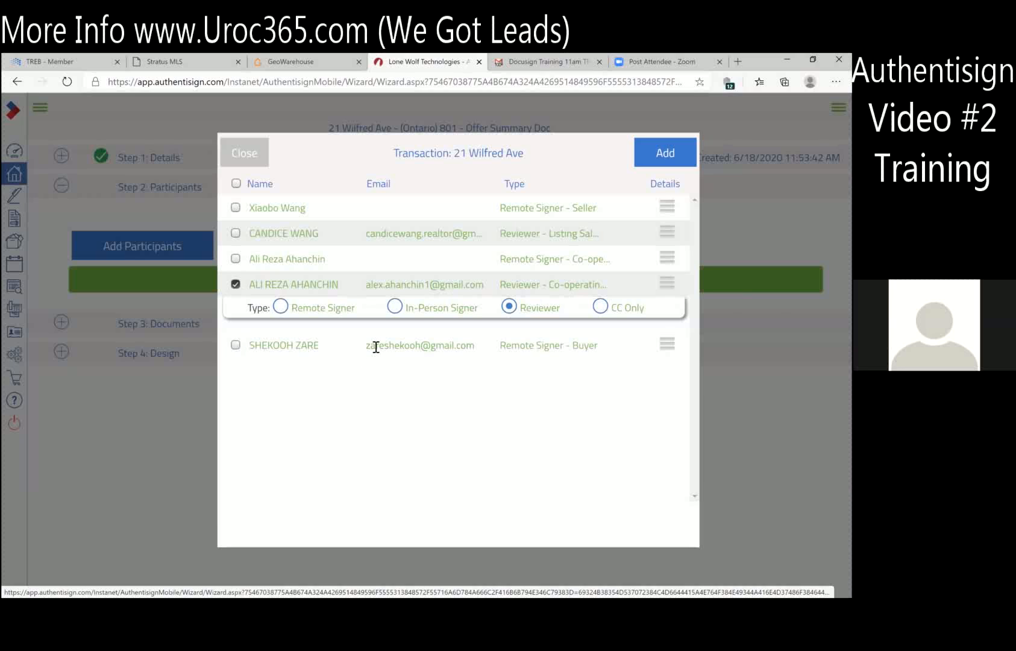
{"action": "left_click", "coordinate": [376, 347]}
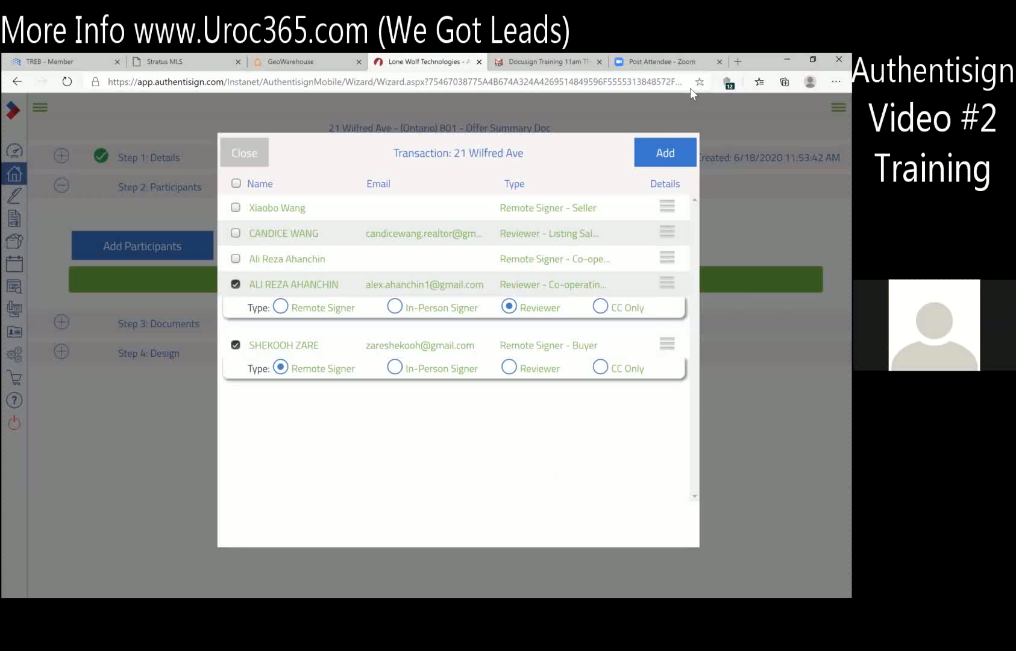
{"action": "left_click", "coordinate": [665, 154]}
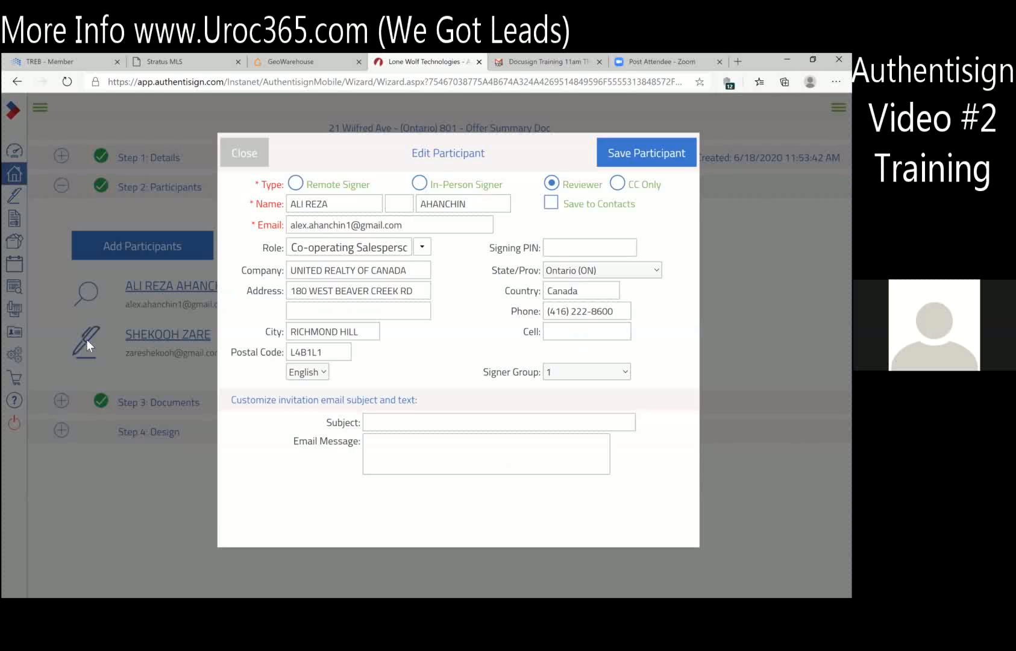
Step: Save the salesperson as an In-Person Signer with a signing host PIN, cell number and custom initials
{"action": "left_click", "coordinate": [419, 182]}
{"action": "left_click", "coordinate": [319, 250]}
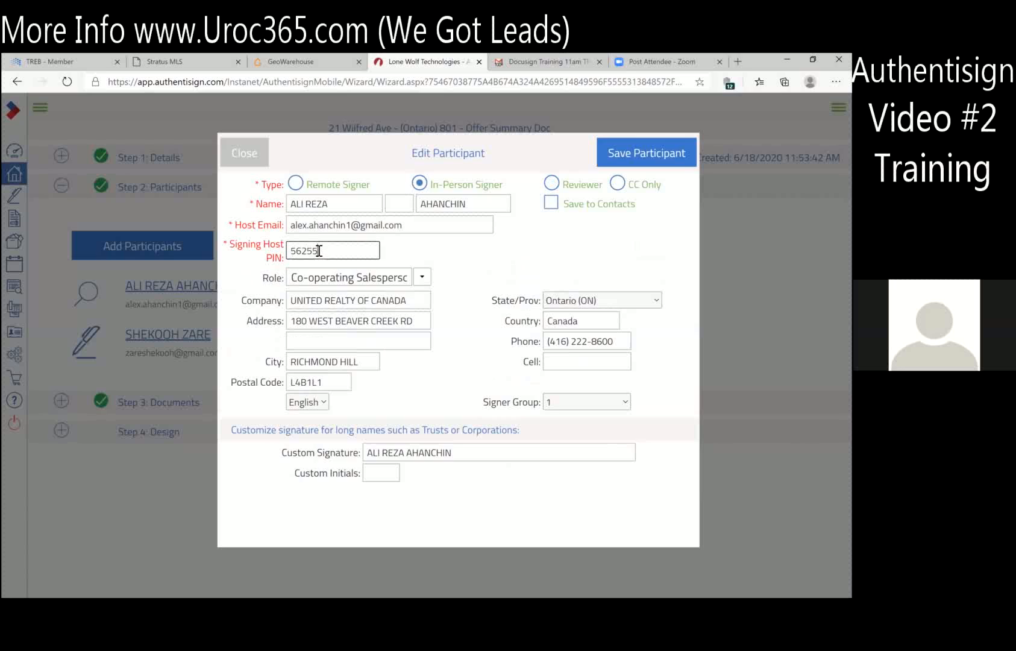
{"action": "left_click", "coordinate": [502, 471]}
{"action": "left_click", "coordinate": [563, 366]}
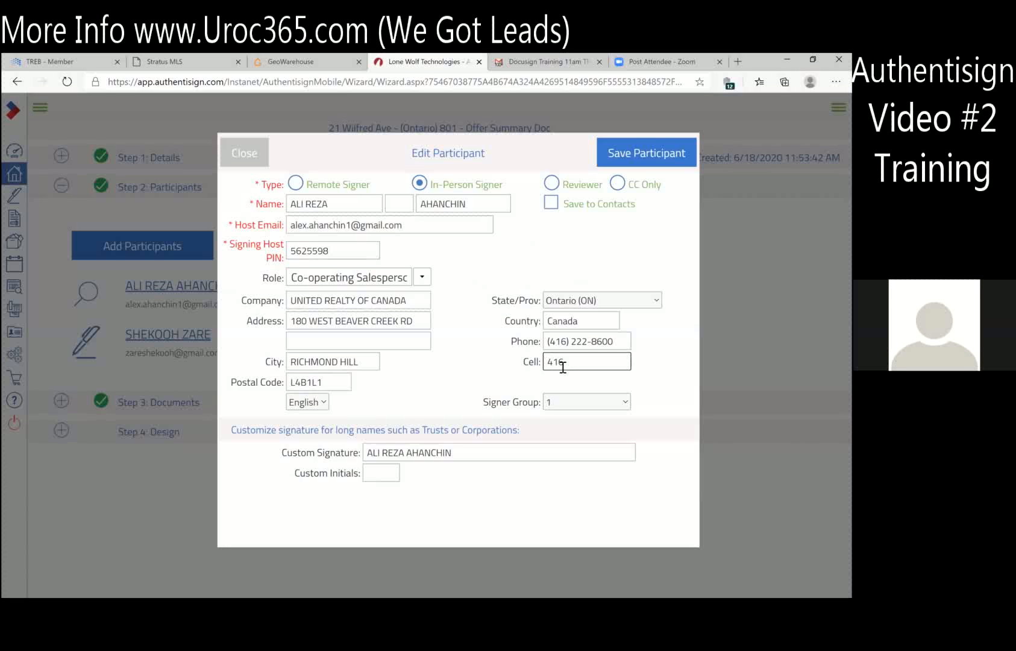
{"action": "left_click", "coordinate": [394, 474]}
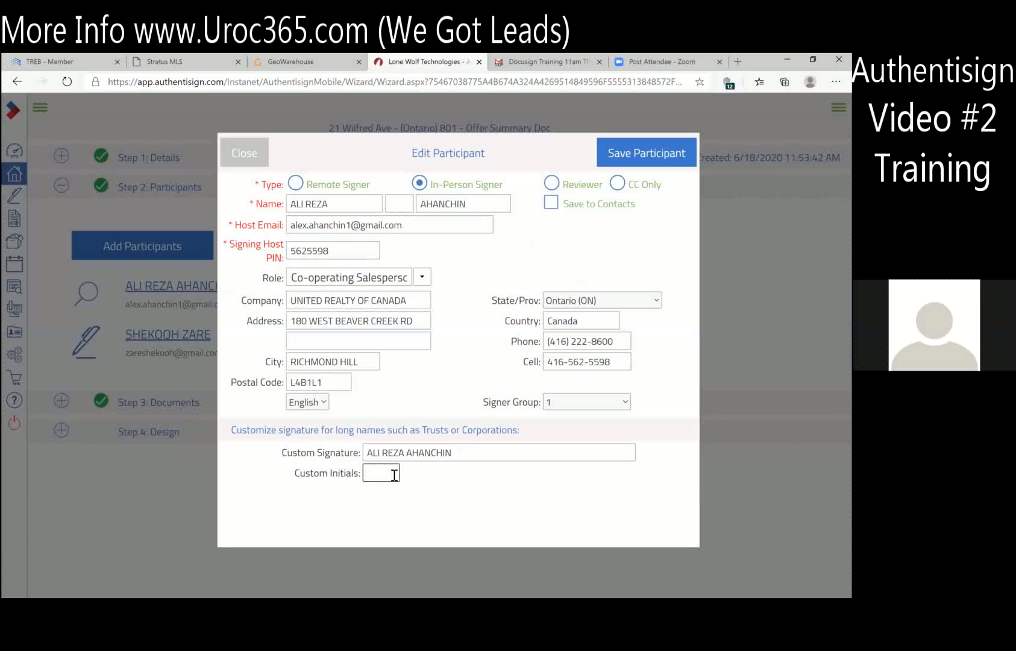
{"action": "type", "text": "AR"}
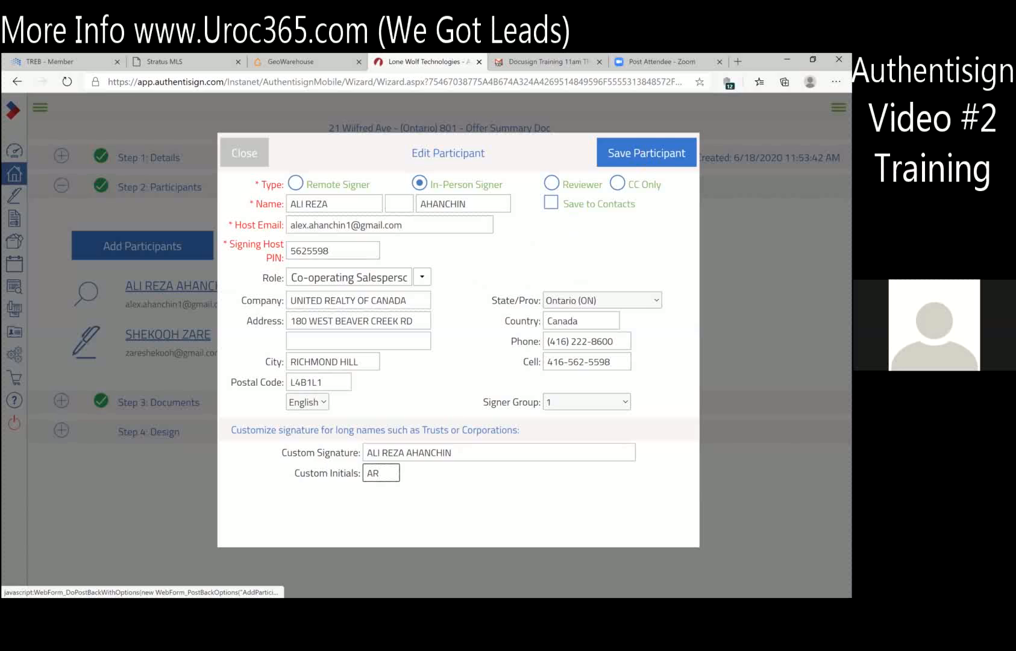
{"action": "left_click", "coordinate": [647, 153]}
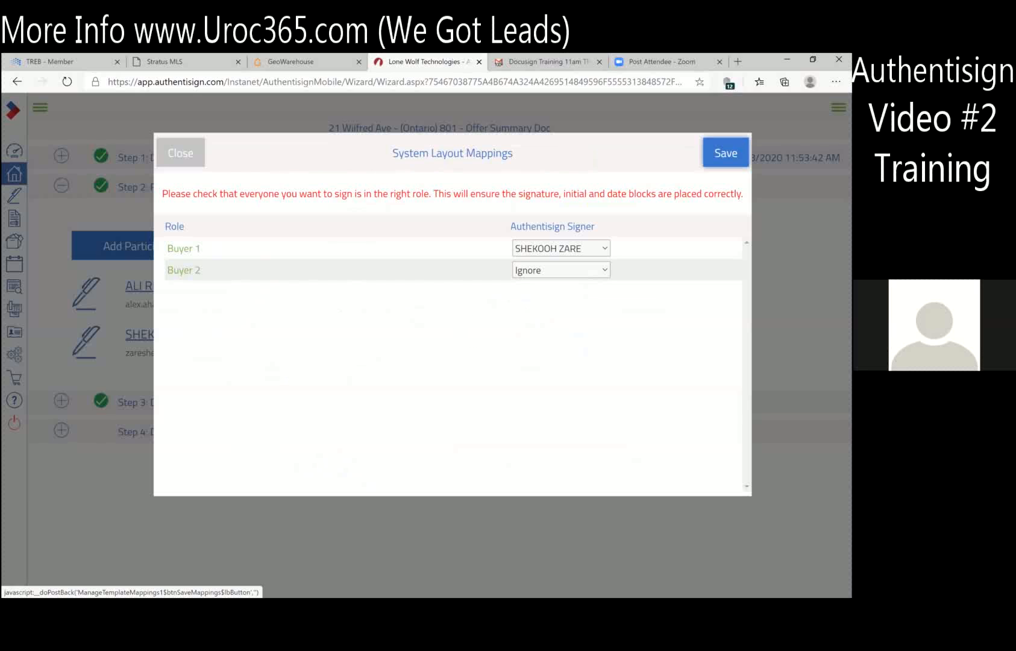
Step: Save the buyer's Buyer 1 layout mapping and proceed to Step 3: Documents
{"action": "left_click", "coordinate": [725, 153]}
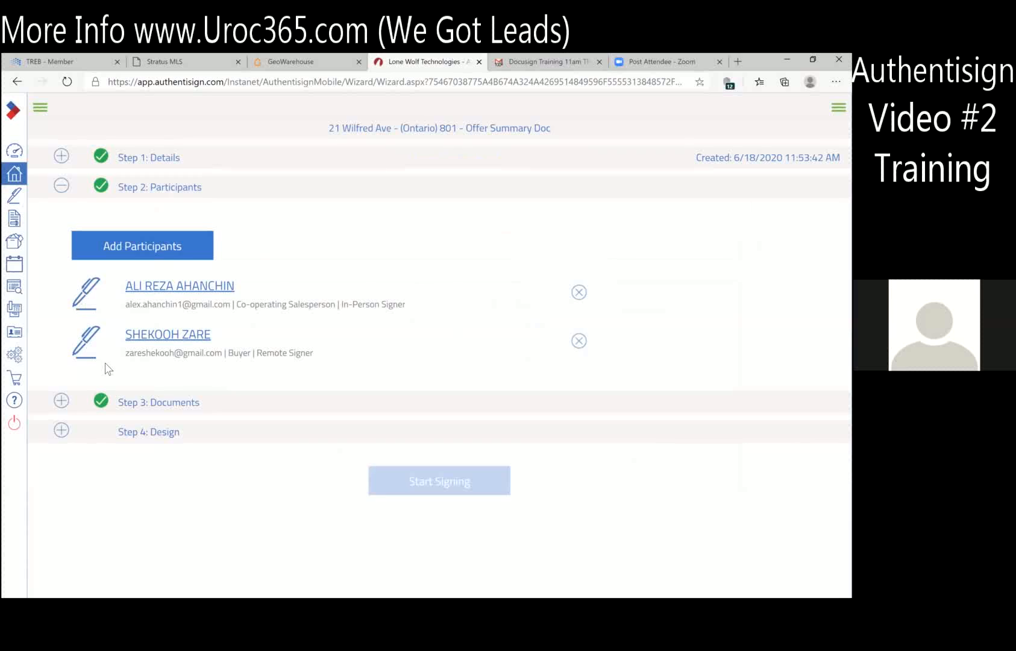
{"action": "left_click", "coordinate": [178, 407]}
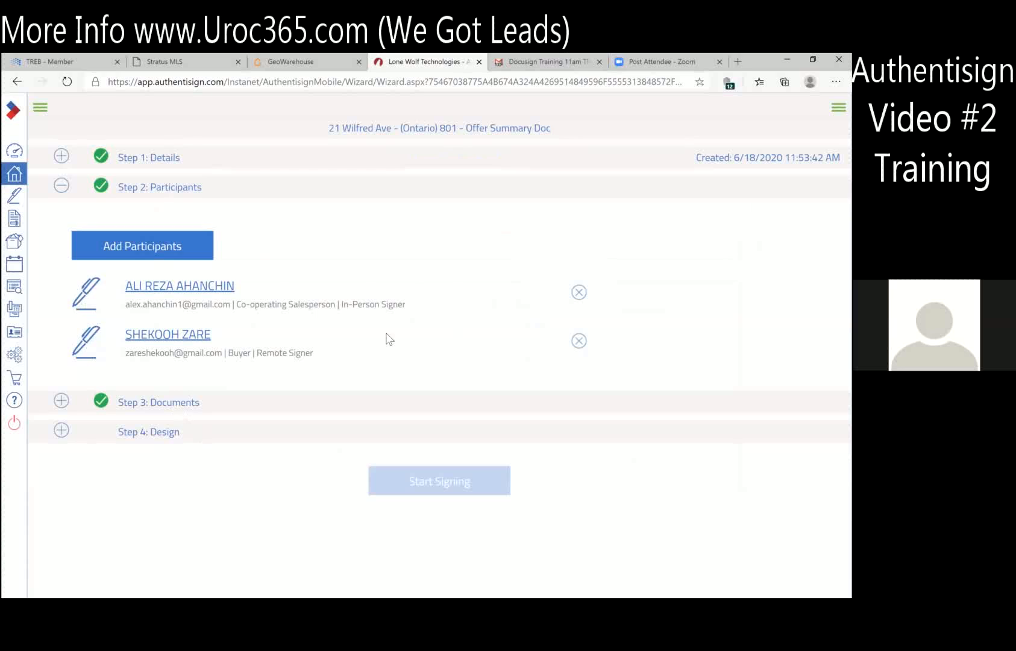